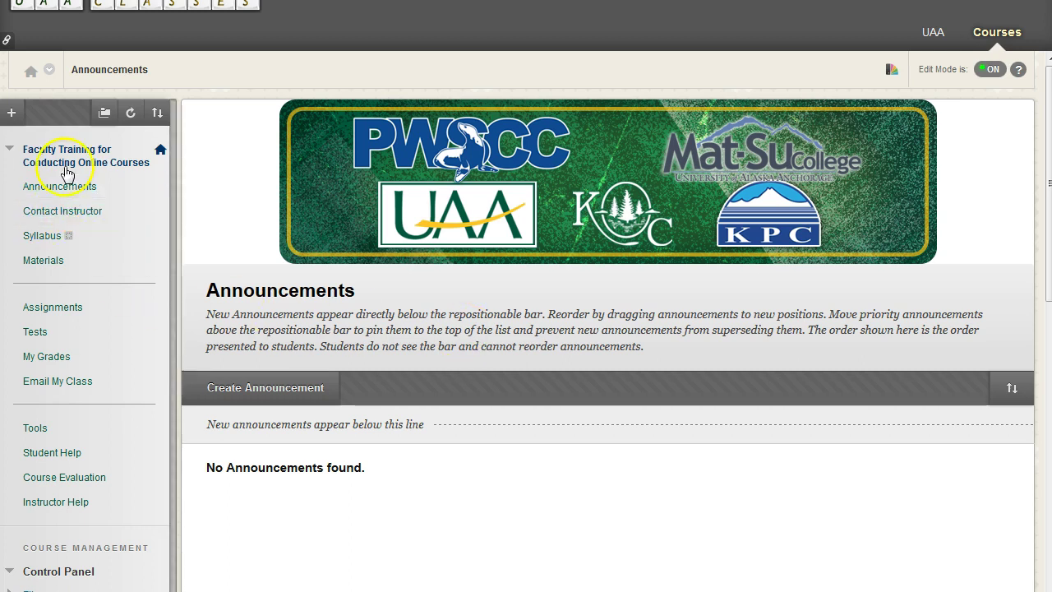
Step: Open the course Tools page and the + options for adding a course menu item
{"action": "left_click", "coordinate": [38, 434]}
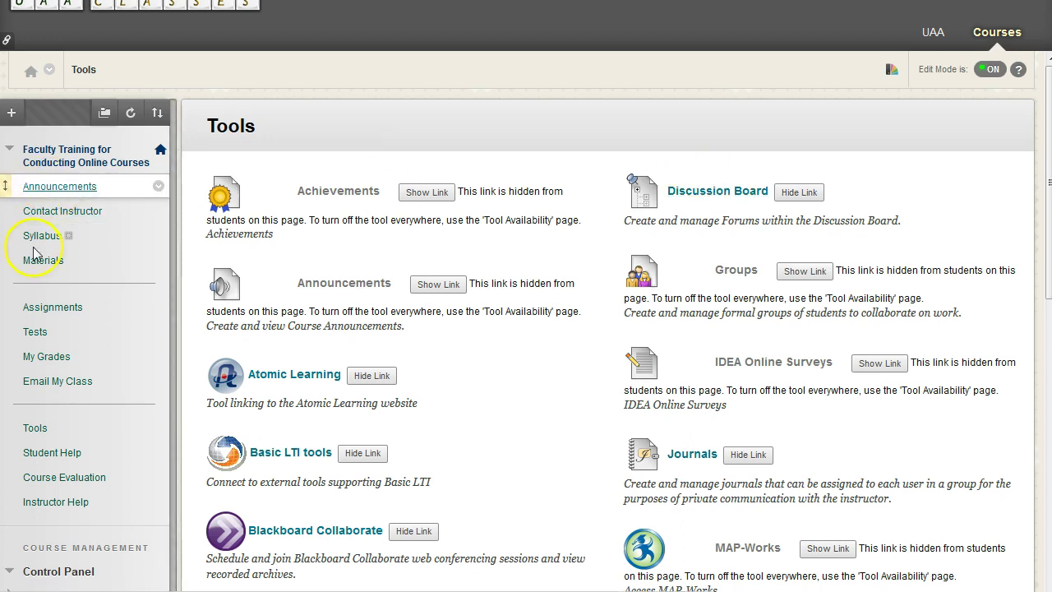
{"action": "mouse_move", "coordinate": [47, 212]}
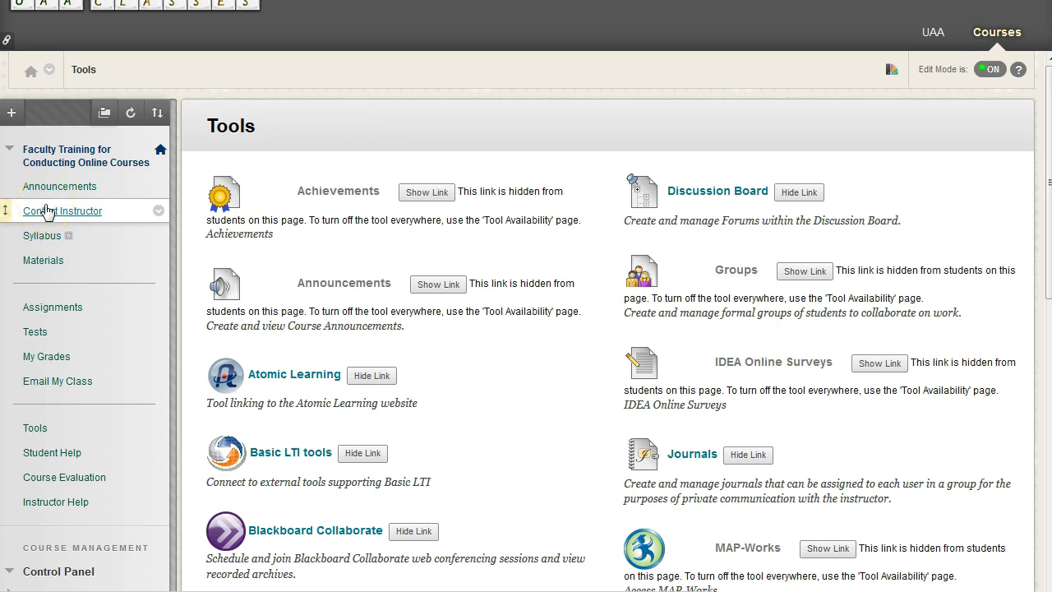
{"action": "left_click", "coordinate": [11, 114]}
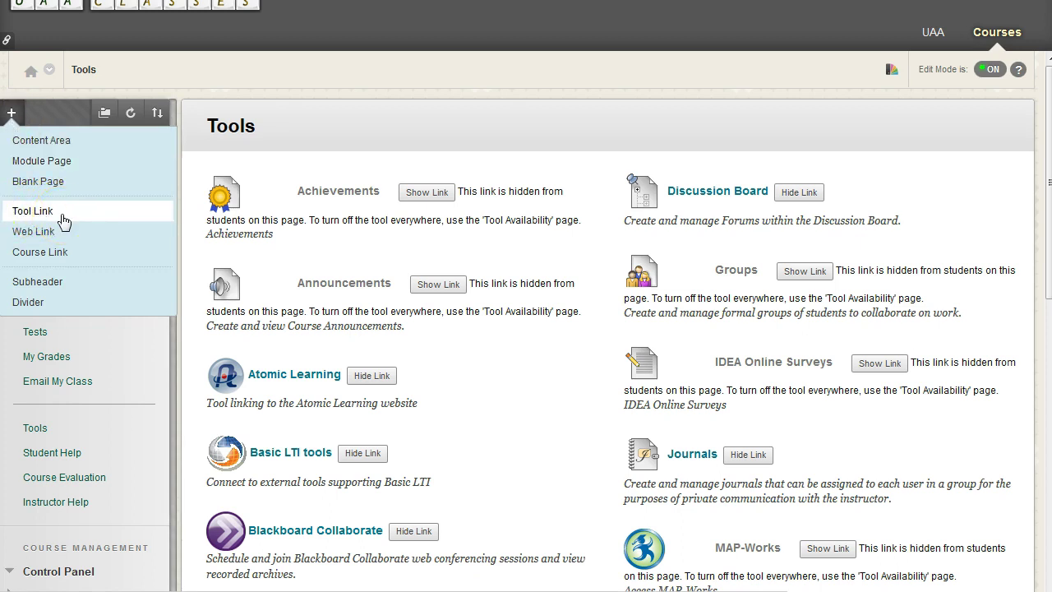
{"action": "double_click", "coordinate": [304, 132]}
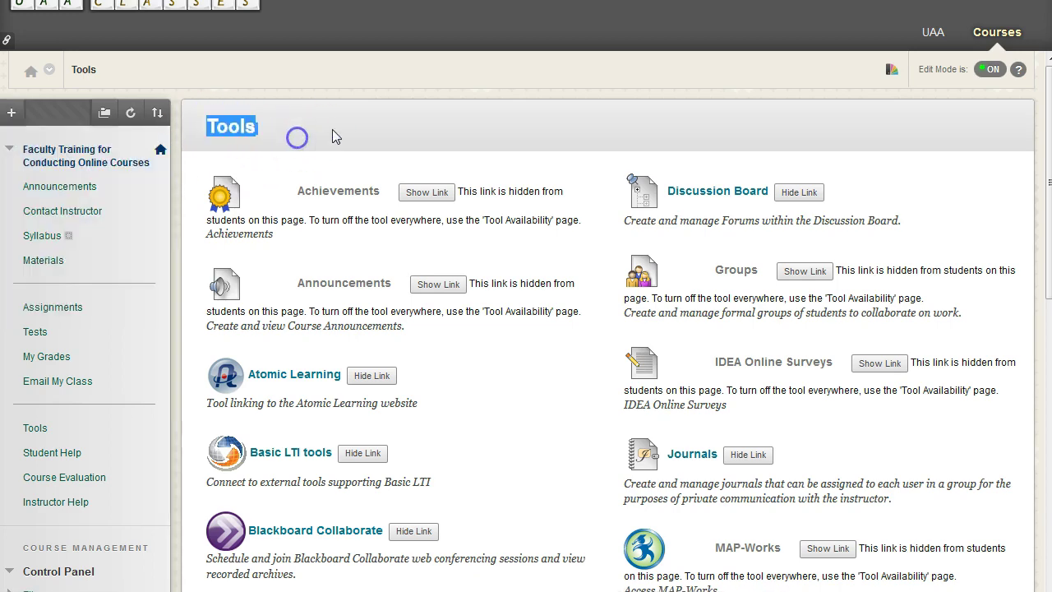
{"action": "left_click", "coordinate": [334, 129]}
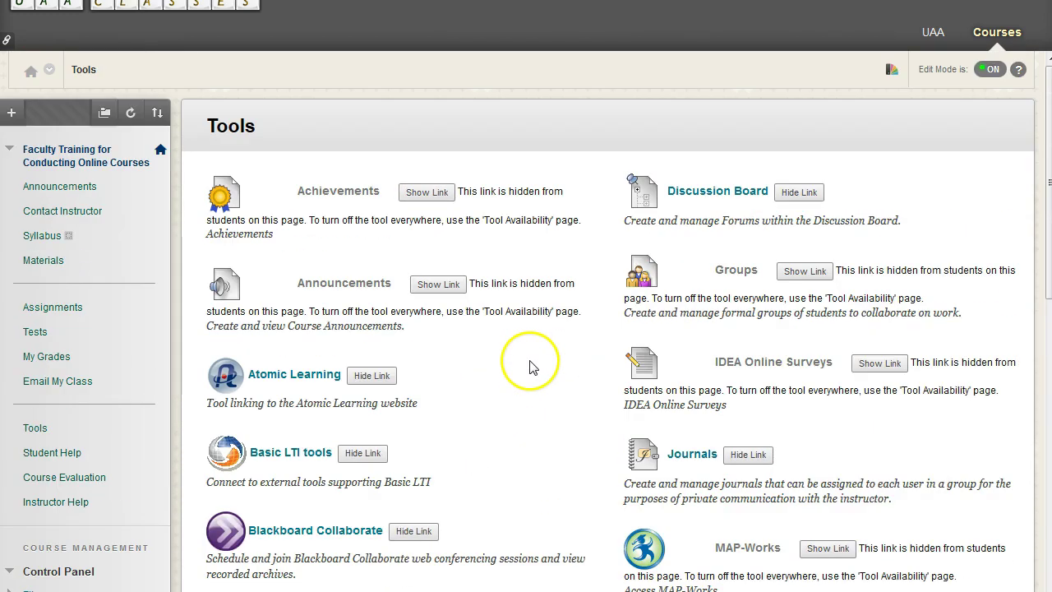
{"action": "scroll", "coordinate": [531, 368], "scroll_direction": "down", "scroll_amount": 6}
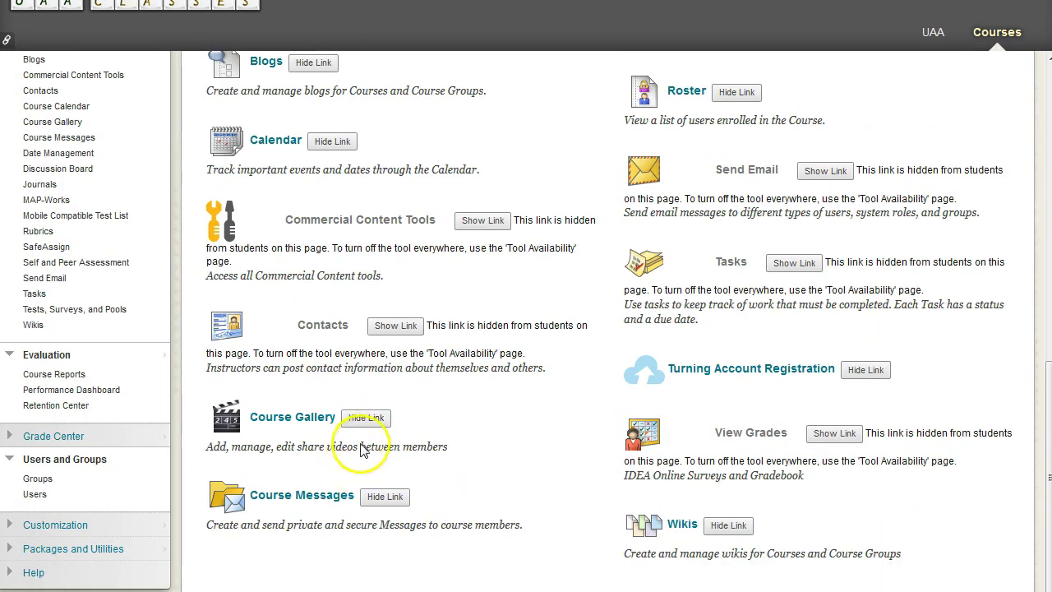
{"action": "scroll", "coordinate": [427, 419], "scroll_direction": "up", "scroll_amount": 2}
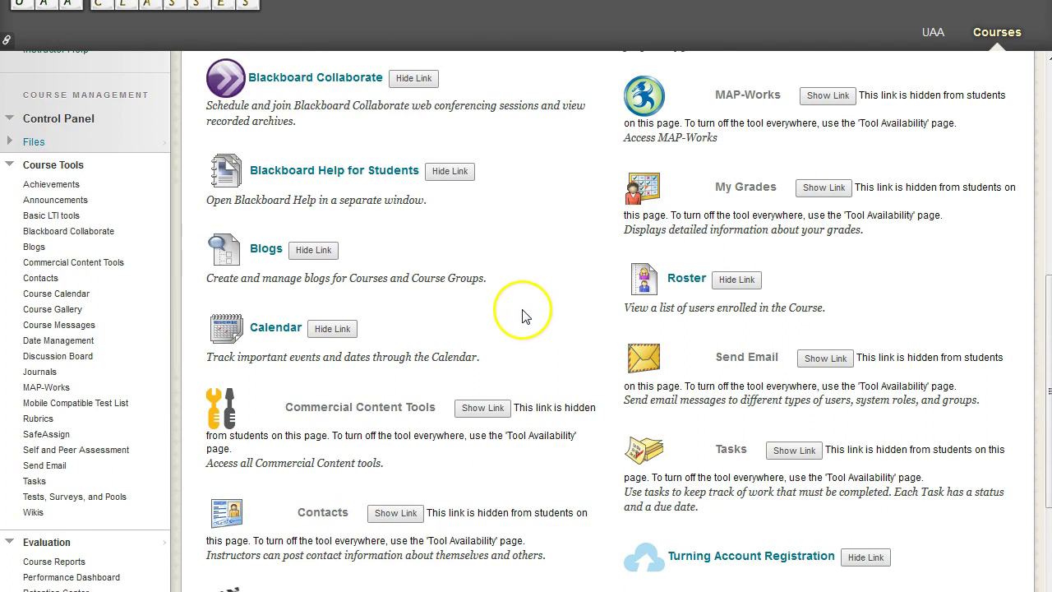
{"action": "scroll", "coordinate": [539, 355], "scroll_direction": "up", "scroll_amount": 4}
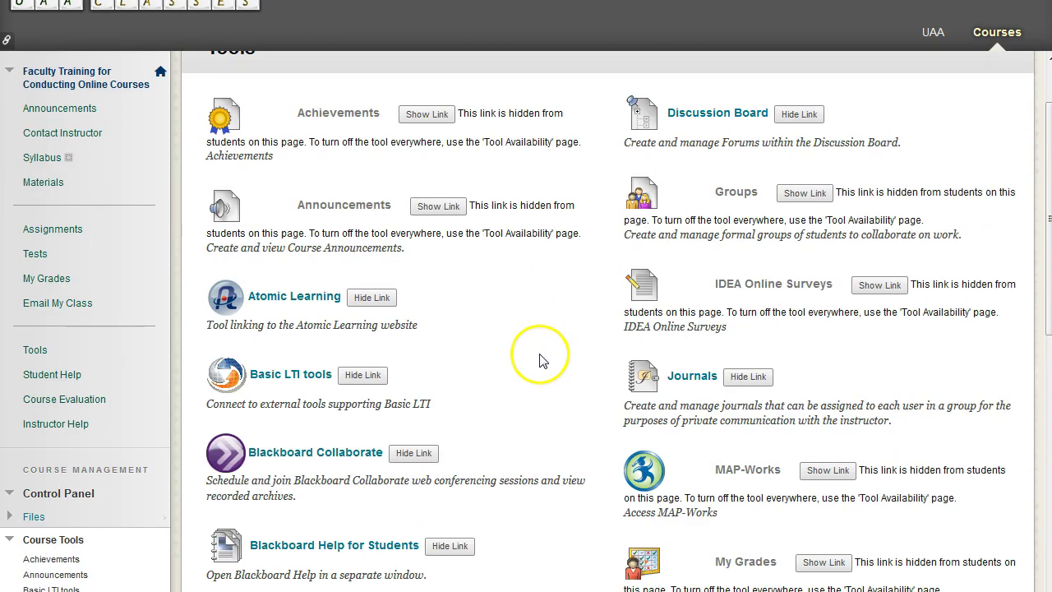
{"action": "scroll", "coordinate": [538, 356], "scroll_direction": "down", "scroll_amount": 1}
{"action": "left_click", "coordinate": [199, 360]}
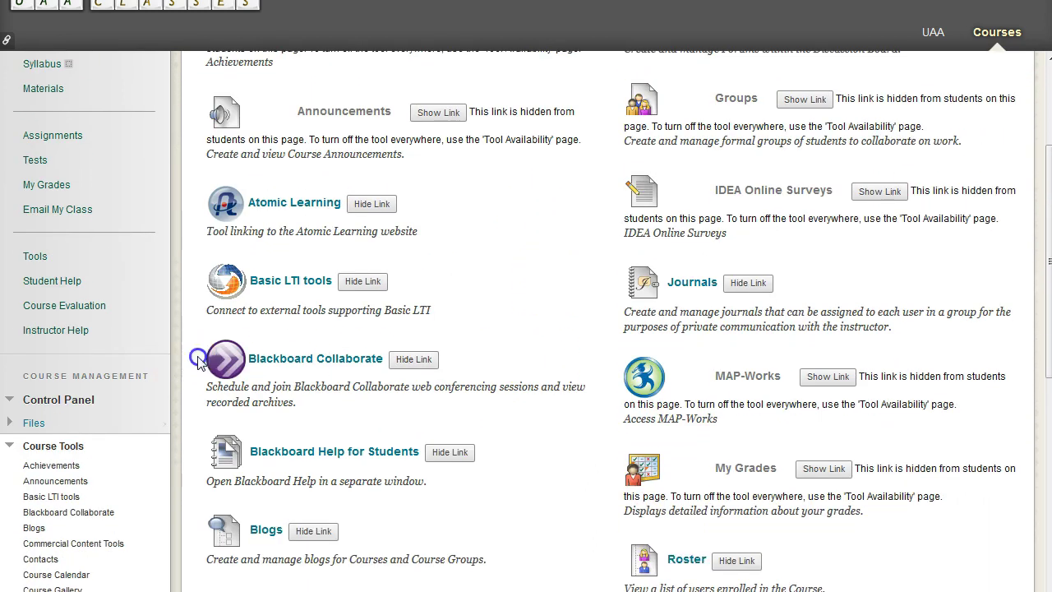
{"action": "left_click_drag", "start_coordinate": [199, 360], "coordinate": [421, 392]}
{"action": "left_click", "coordinate": [422, 388]}
{"action": "scroll", "coordinate": [505, 417], "scroll_direction": "up", "scroll_amount": 2}
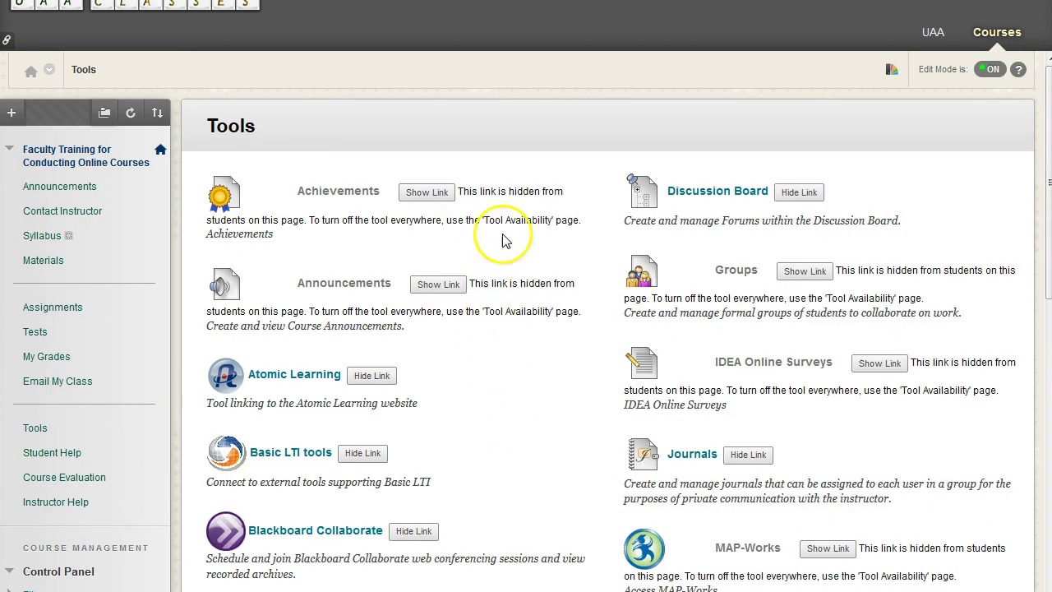
Step: Add a 'Discussion Board' tool link of type Discussion Board, available to users
{"action": "left_click", "coordinate": [12, 112]}
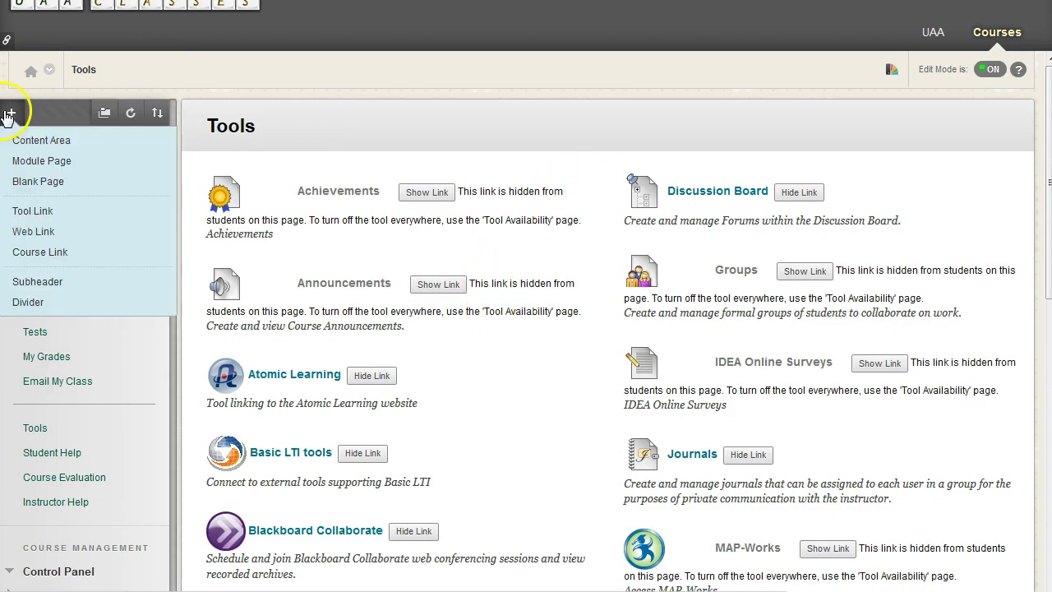
{"action": "left_click", "coordinate": [18, 212]}
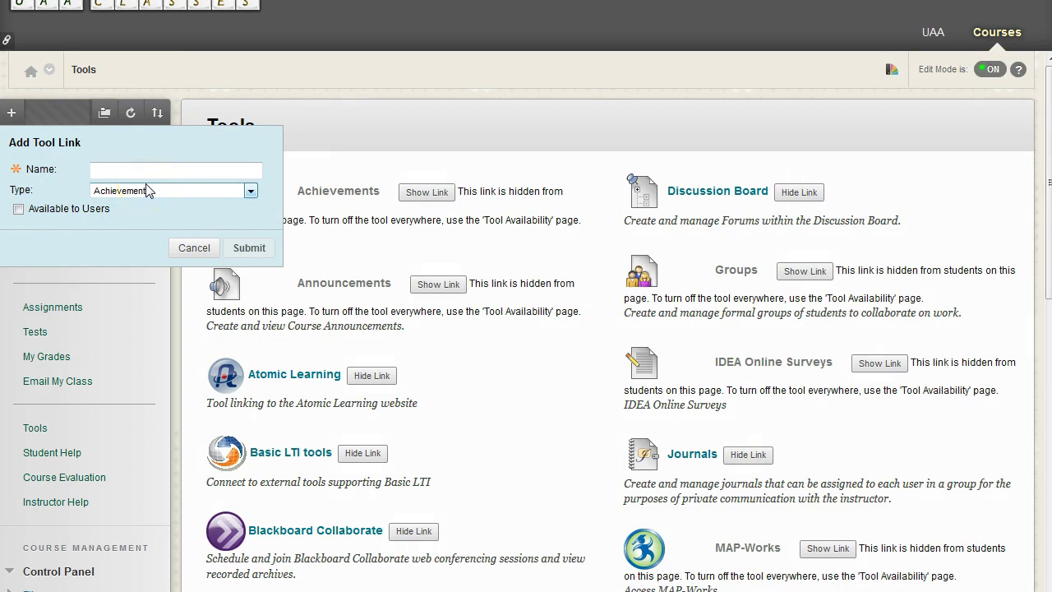
{"action": "type", "text": "Discussion Board"}
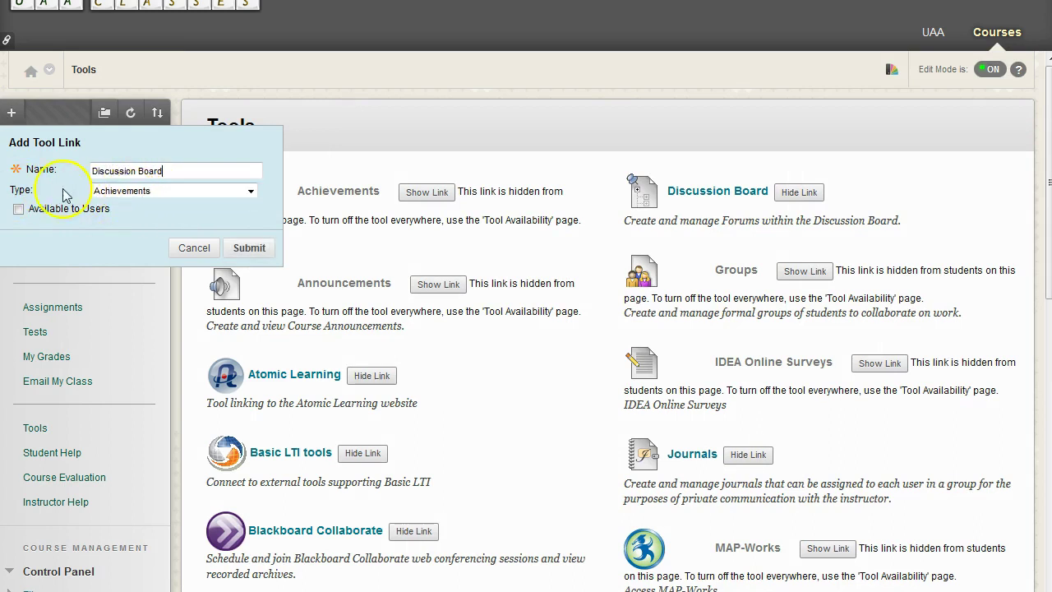
{"action": "left_click", "coordinate": [170, 197]}
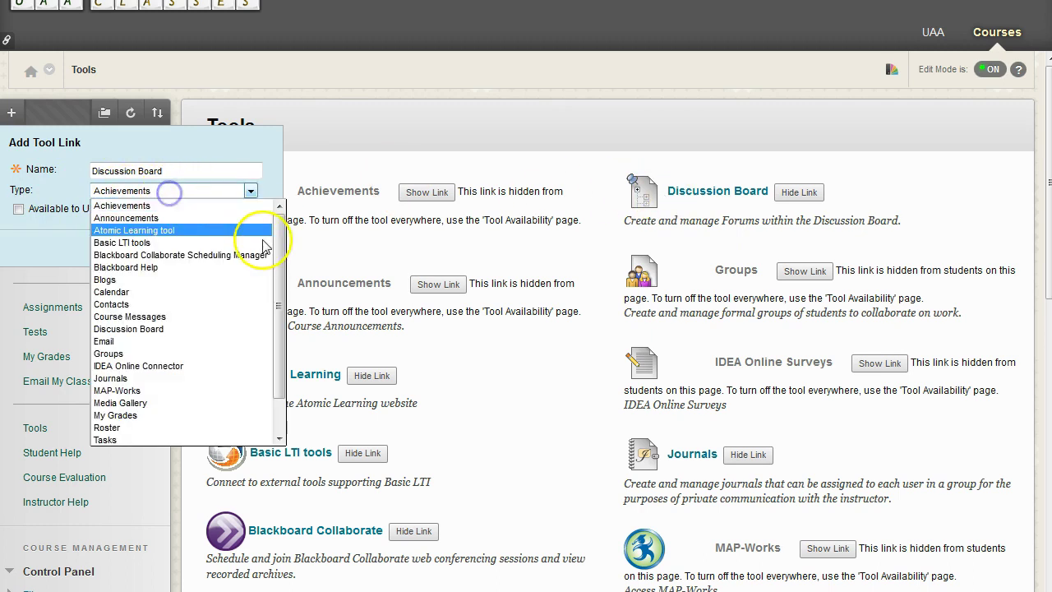
{"action": "left_click", "coordinate": [165, 329]}
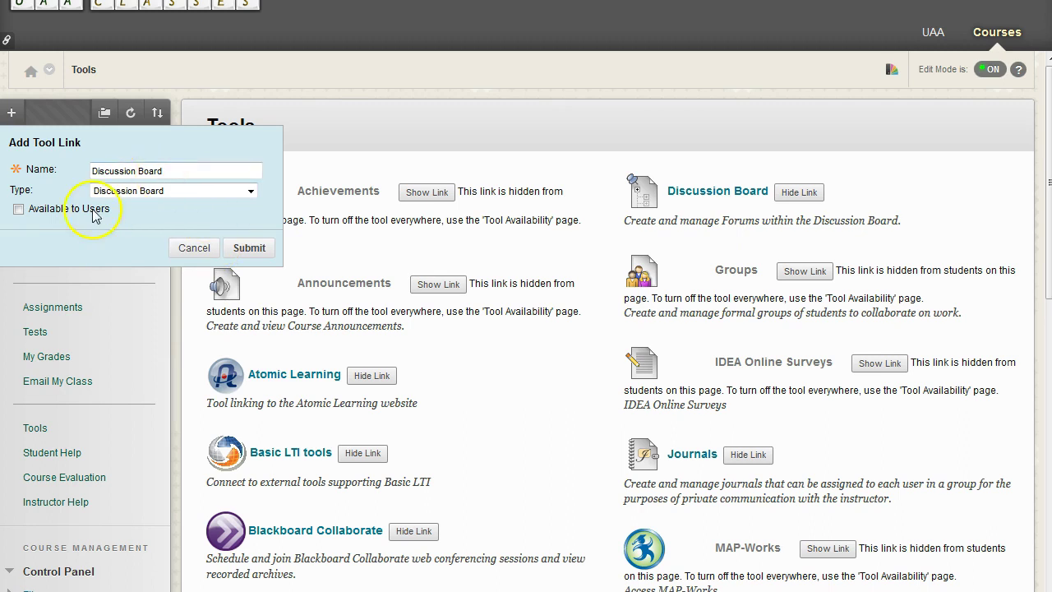
{"action": "left_click", "coordinate": [18, 210]}
{"action": "left_click", "coordinate": [249, 247]}
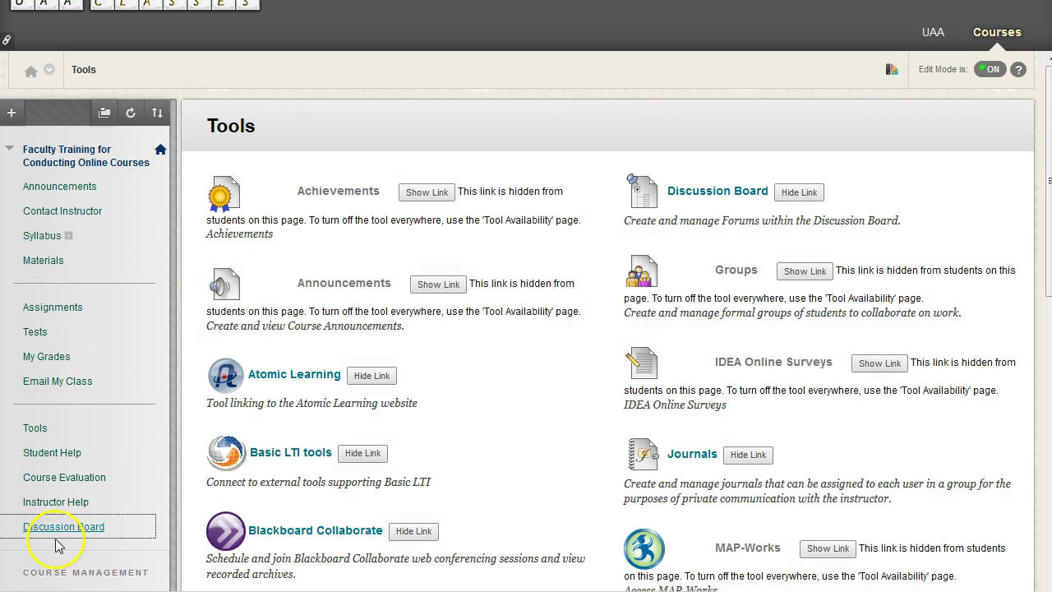
Step: Move the Discussion Board link just below Materials and open the Discussion Board page
{"action": "mouse_move", "coordinate": [33, 530]}
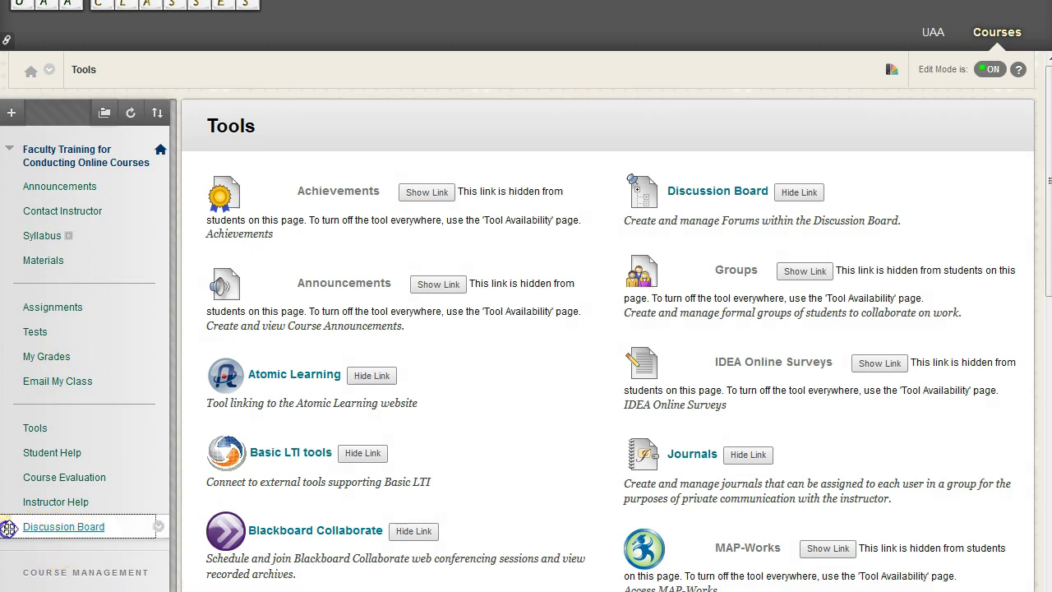
{"action": "left_click_drag", "start_coordinate": [8, 529], "coordinate": [5, 293]}
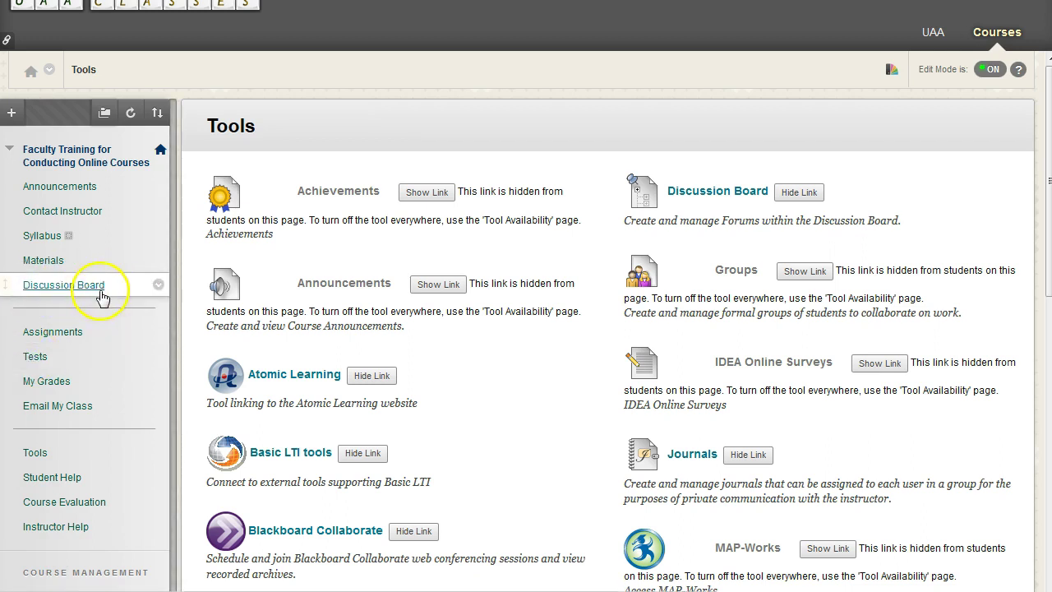
{"action": "left_click_drag", "start_coordinate": [73, 197], "coordinate": [359, 321]}
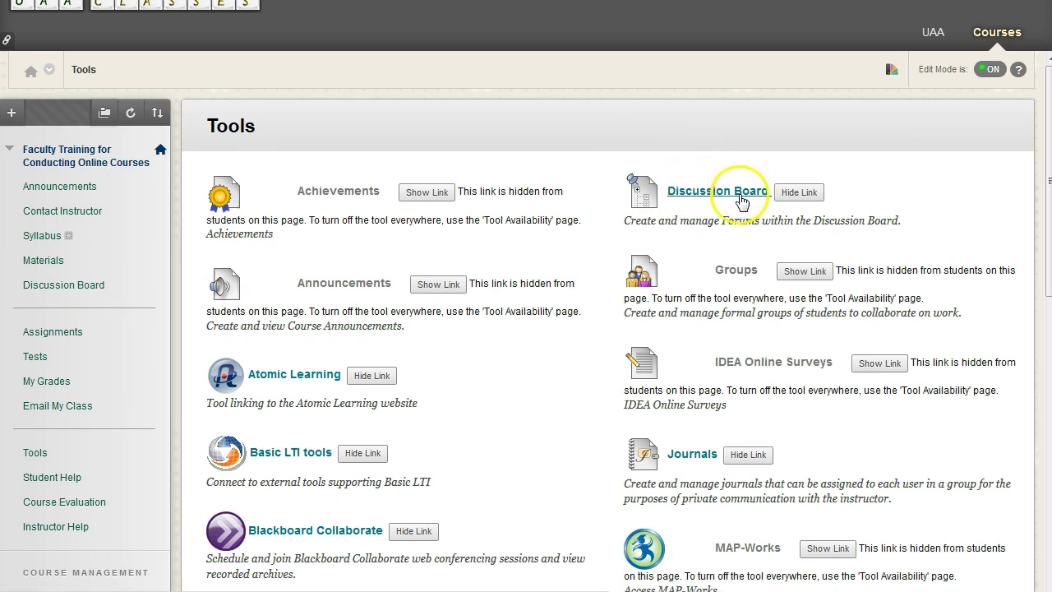
{"action": "left_click", "coordinate": [68, 292]}
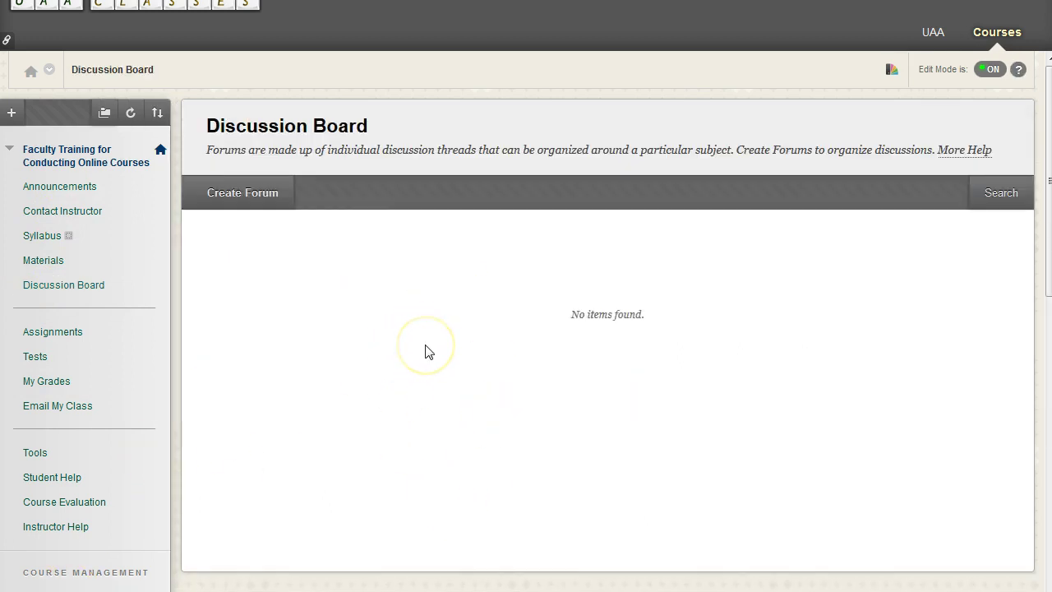
Step: Start a new forum from Create Forum on the Discussion Board page
{"action": "scroll", "coordinate": [327, 275], "scroll_direction": "down", "scroll_amount": 2}
{"action": "scroll", "coordinate": [773, 324], "scroll_direction": "up", "scroll_amount": 2}
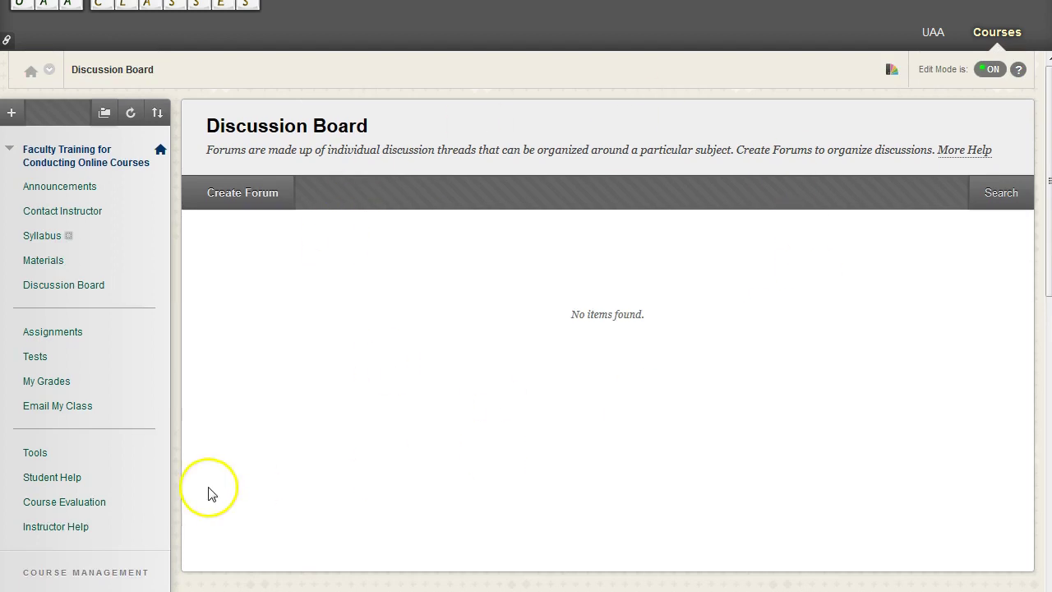
{"action": "left_click_drag", "start_coordinate": [562, 317], "coordinate": [665, 320]}
{"action": "left_click", "coordinate": [672, 319]}
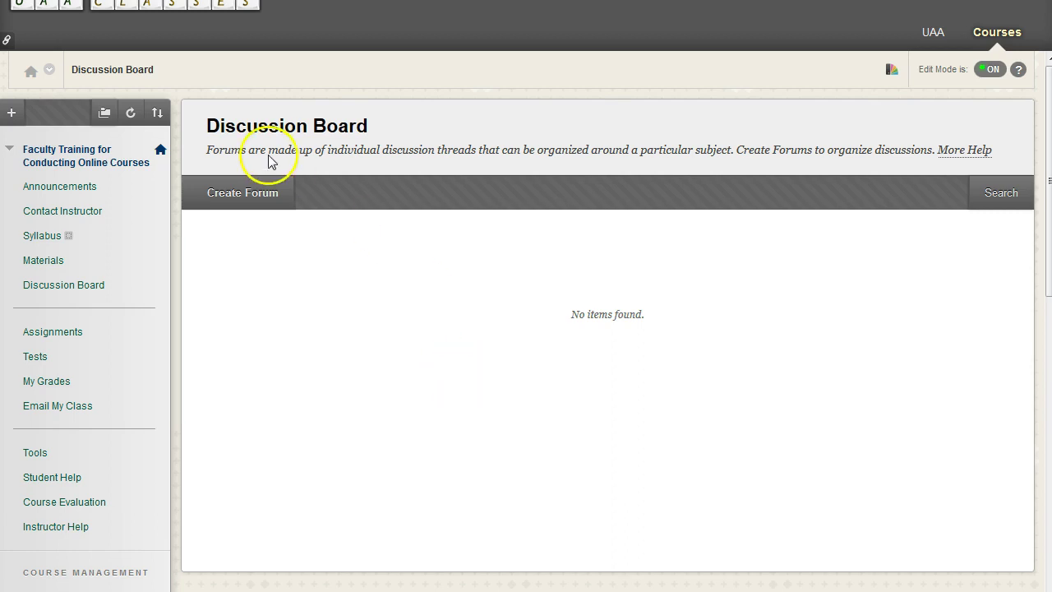
{"action": "left_click", "coordinate": [231, 202]}
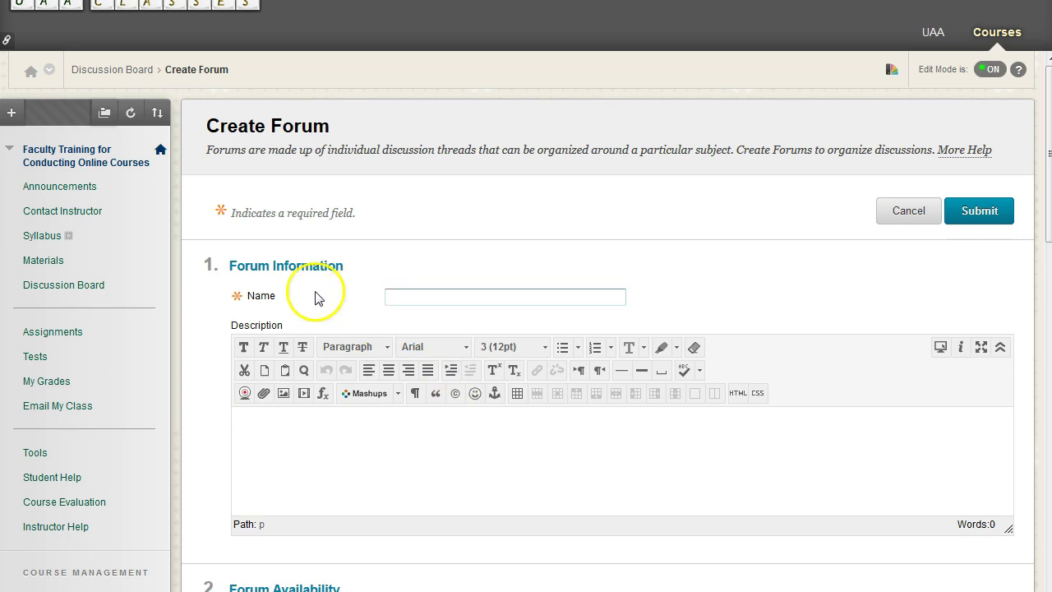
Step: Name the forum 'Help Forum' and describe it as help for trouble with an assignment or activity
{"action": "left_click", "coordinate": [478, 303]}
{"action": "left_click", "coordinate": [447, 303]}
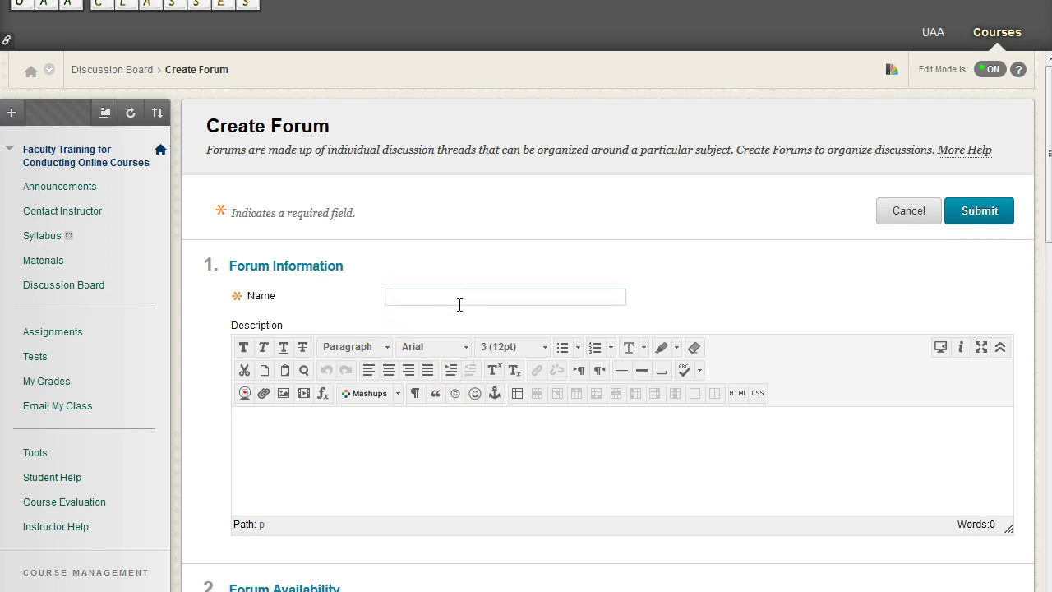
{"action": "scroll", "coordinate": [527, 398], "scroll_direction": "down", "scroll_amount": 2}
{"action": "scroll", "coordinate": [529, 403], "scroll_direction": "up", "scroll_amount": 1}
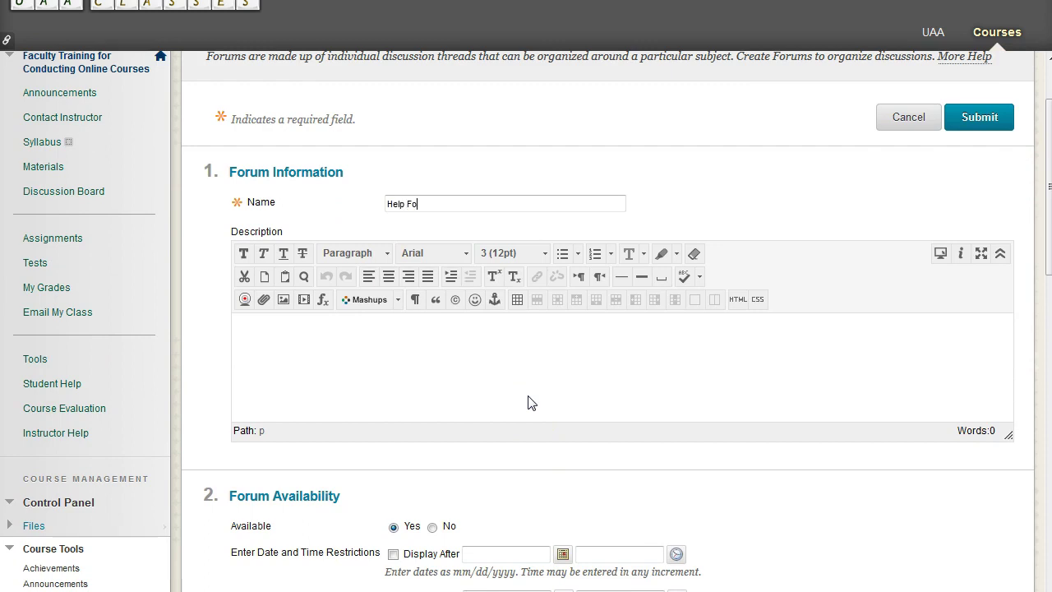
{"action": "left_click", "coordinate": [499, 371]}
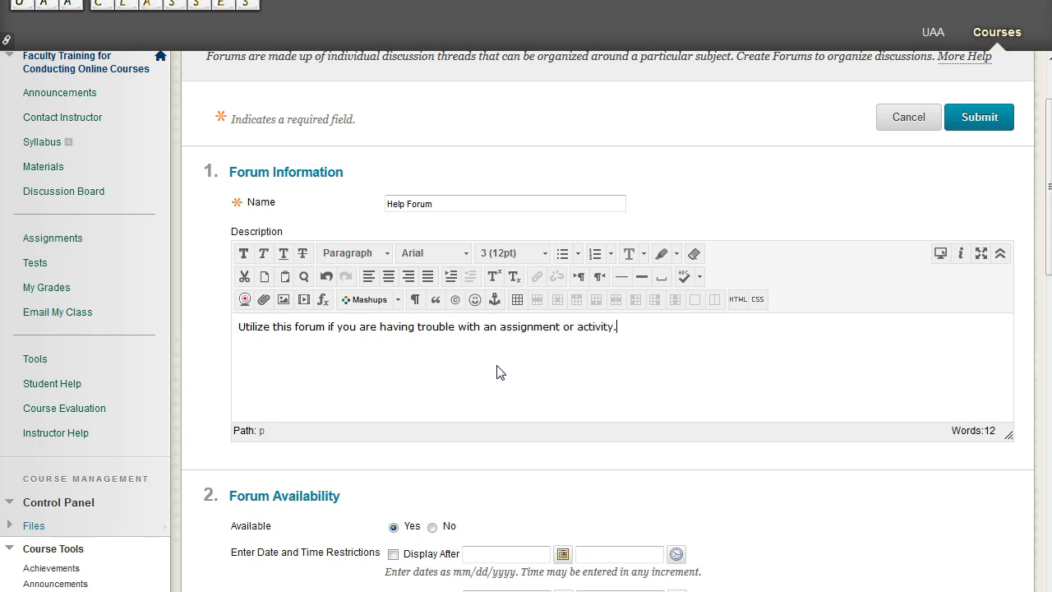
{"action": "scroll", "coordinate": [512, 348], "scroll_direction": "down", "scroll_amount": 2}
{"action": "left_click_drag", "start_coordinate": [256, 339], "coordinate": [335, 364]}
Step: Keep Allow Author to Edit Own Published Posts checked for the Help Forum
{"action": "left_click", "coordinate": [337, 365]}
{"action": "scroll", "coordinate": [361, 385], "scroll_direction": "down", "scroll_amount": 3}
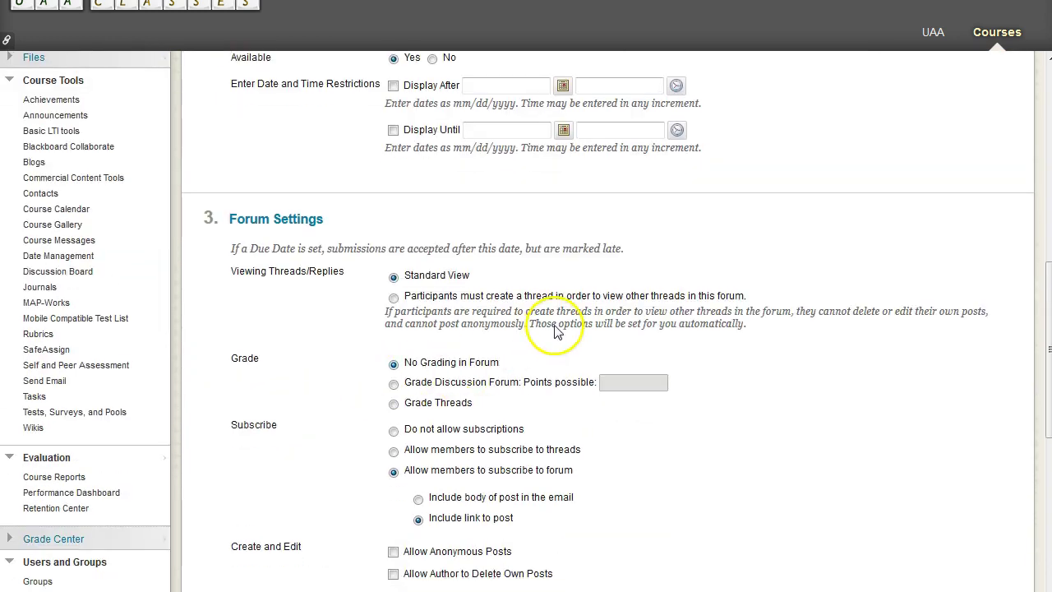
{"action": "scroll", "coordinate": [305, 235], "scroll_direction": "down", "scroll_amount": 2}
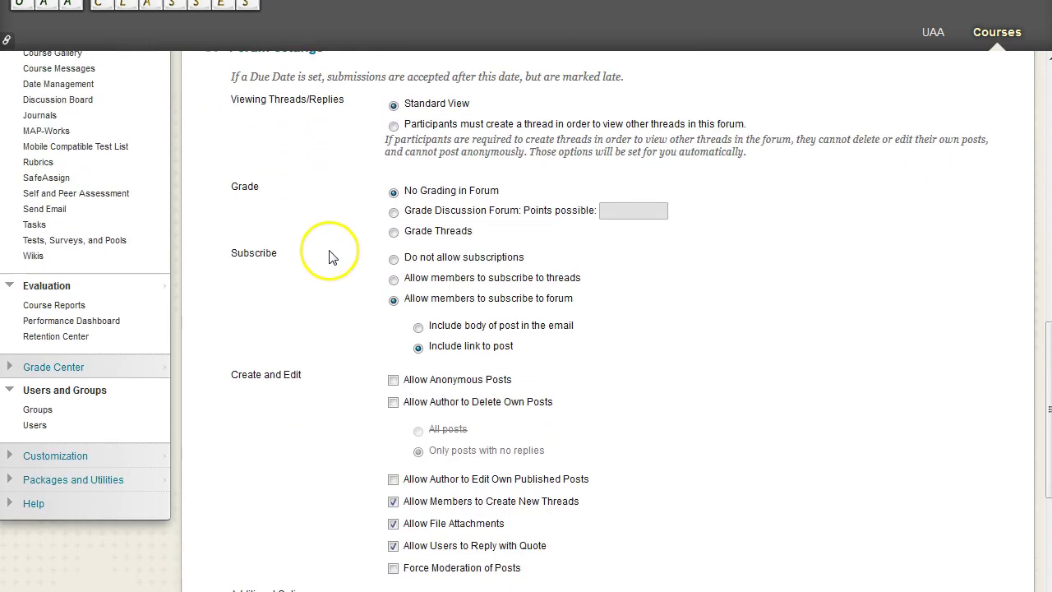
{"action": "scroll", "coordinate": [328, 257], "scroll_direction": "up", "scroll_amount": 1}
{"action": "scroll", "coordinate": [695, 442], "scroll_direction": "down", "scroll_amount": 3}
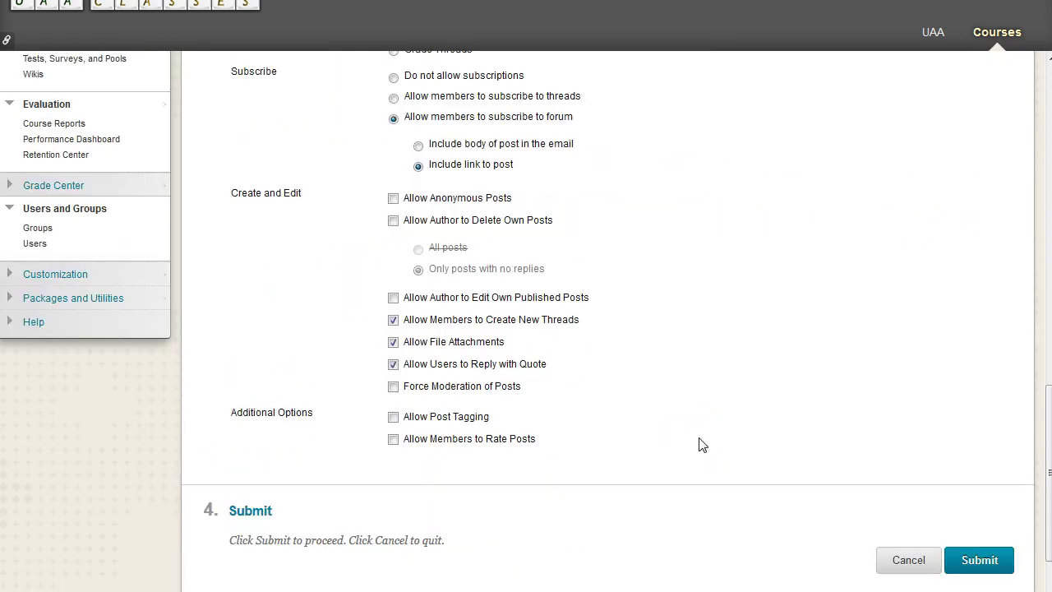
{"action": "scroll", "coordinate": [698, 444], "scroll_direction": "up", "scroll_amount": 1}
{"action": "scroll", "coordinate": [698, 444], "scroll_direction": "down", "scroll_amount": 1}
{"action": "scroll", "coordinate": [698, 444], "scroll_direction": "up", "scroll_amount": 1}
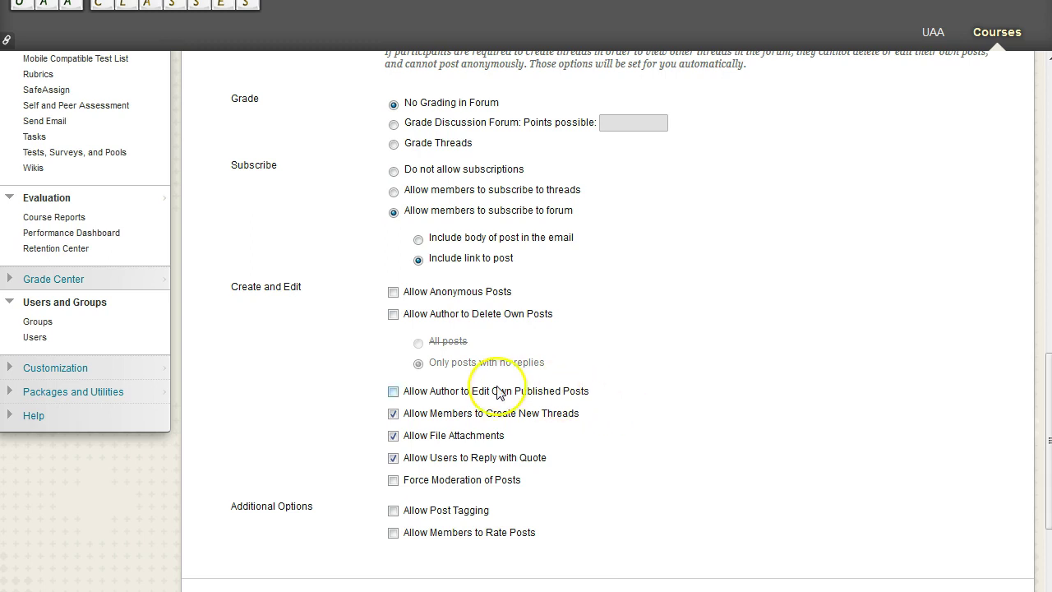
{"action": "left_click_drag", "start_coordinate": [405, 393], "coordinate": [592, 393]}
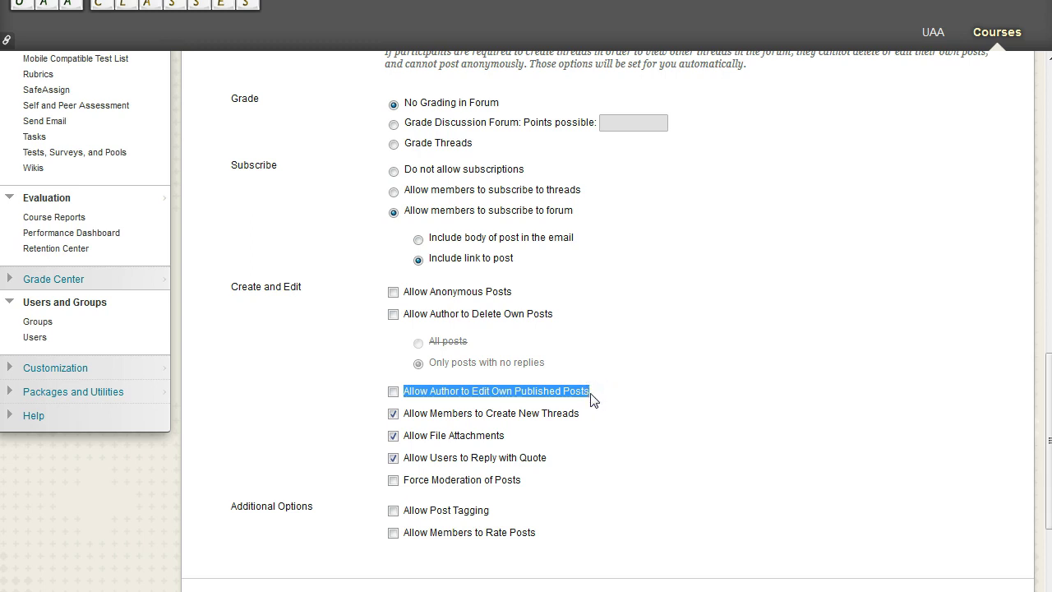
{"action": "left_click", "coordinate": [536, 394]}
{"action": "left_click", "coordinate": [421, 397]}
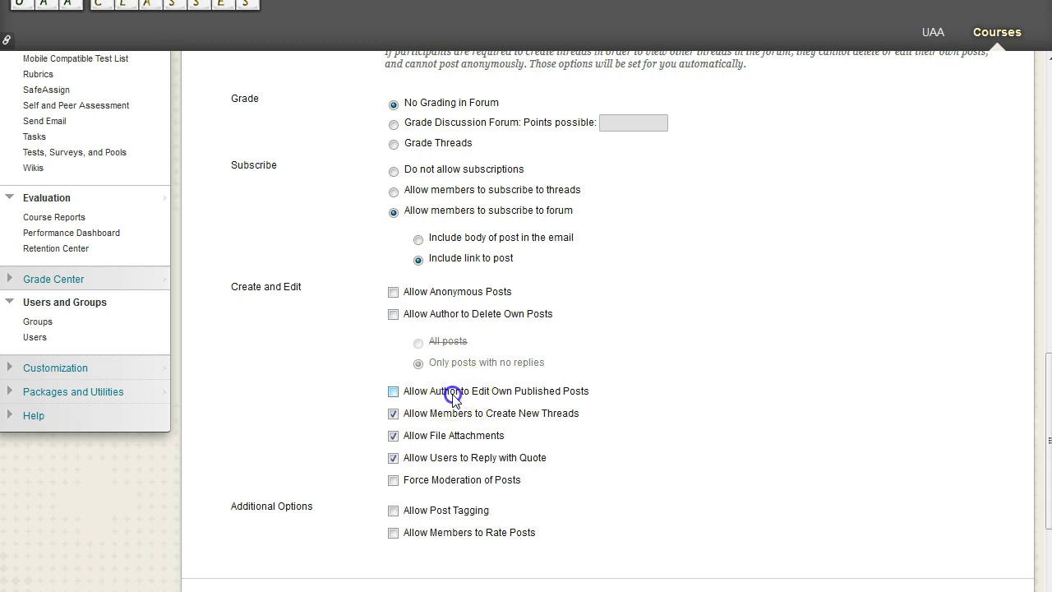
{"action": "left_click", "coordinate": [453, 398]}
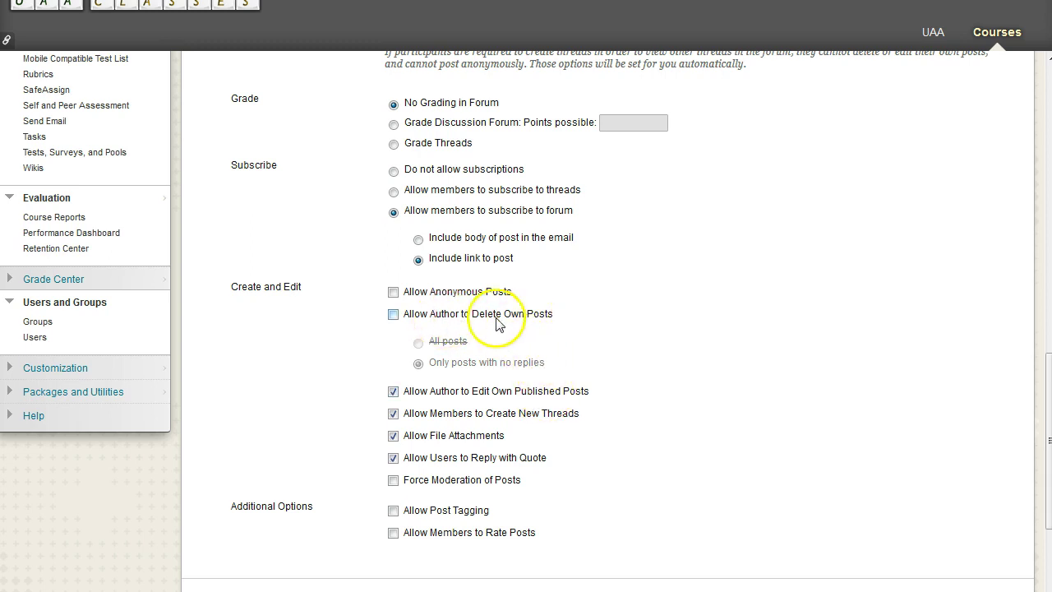
Step: Let authors delete their own posts, limited to posts with no replies
{"action": "left_click", "coordinate": [395, 317]}
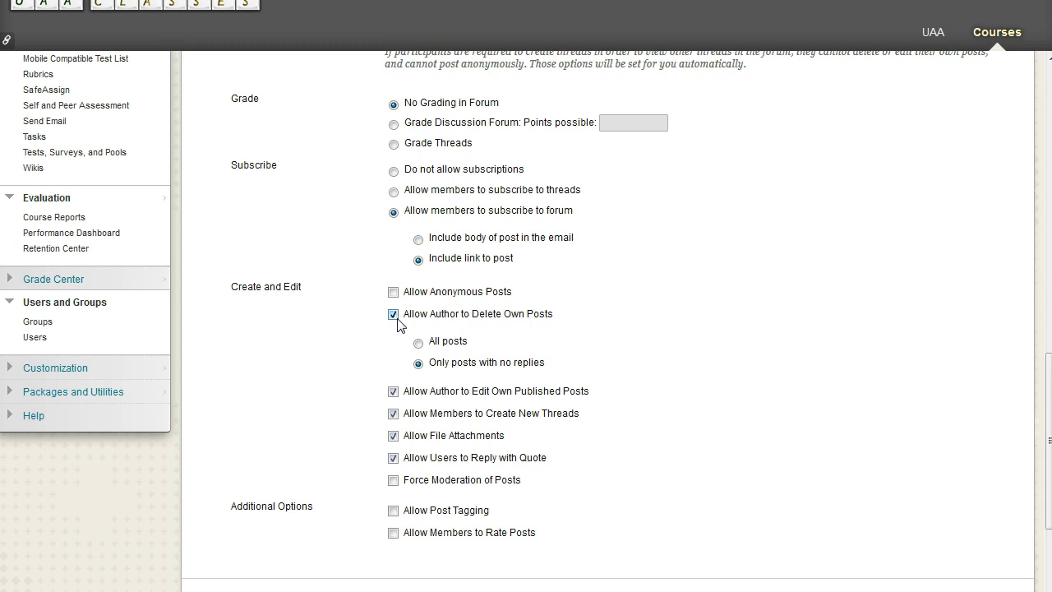
{"action": "left_click", "coordinate": [419, 344]}
{"action": "left_click", "coordinate": [419, 364]}
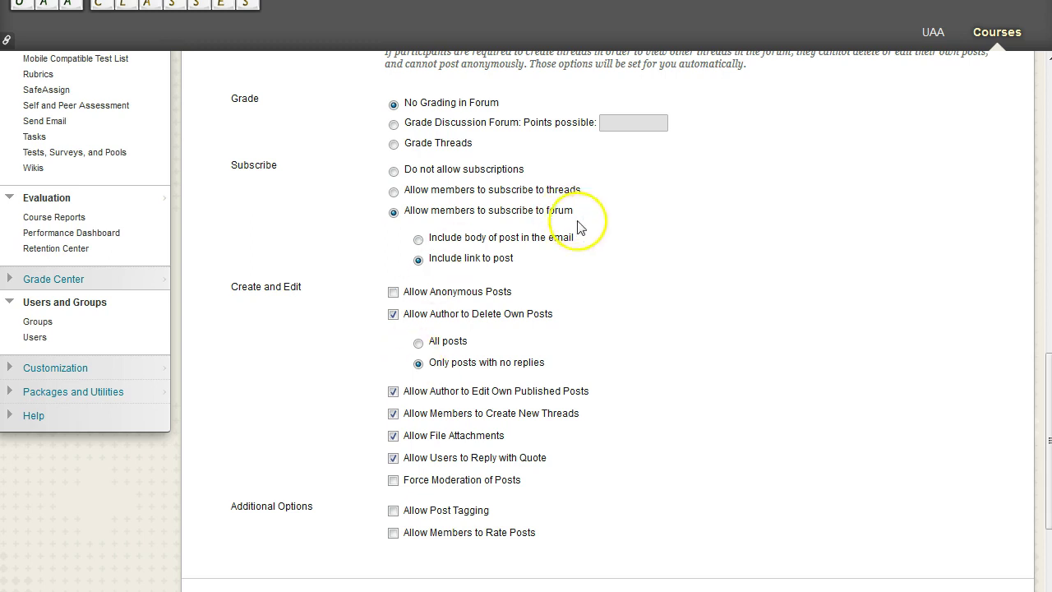
{"action": "scroll", "coordinate": [587, 263], "scroll_direction": "up", "scroll_amount": 3}
{"action": "scroll", "coordinate": [673, 306], "scroll_direction": "down", "scroll_amount": 3}
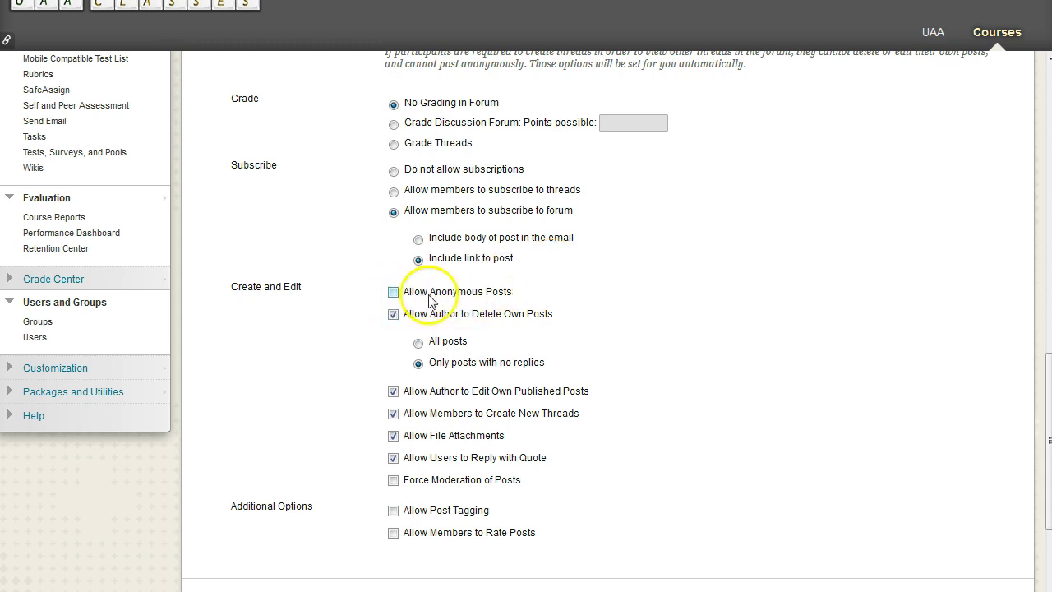
{"action": "scroll", "coordinate": [625, 335], "scroll_direction": "up", "scroll_amount": 2}
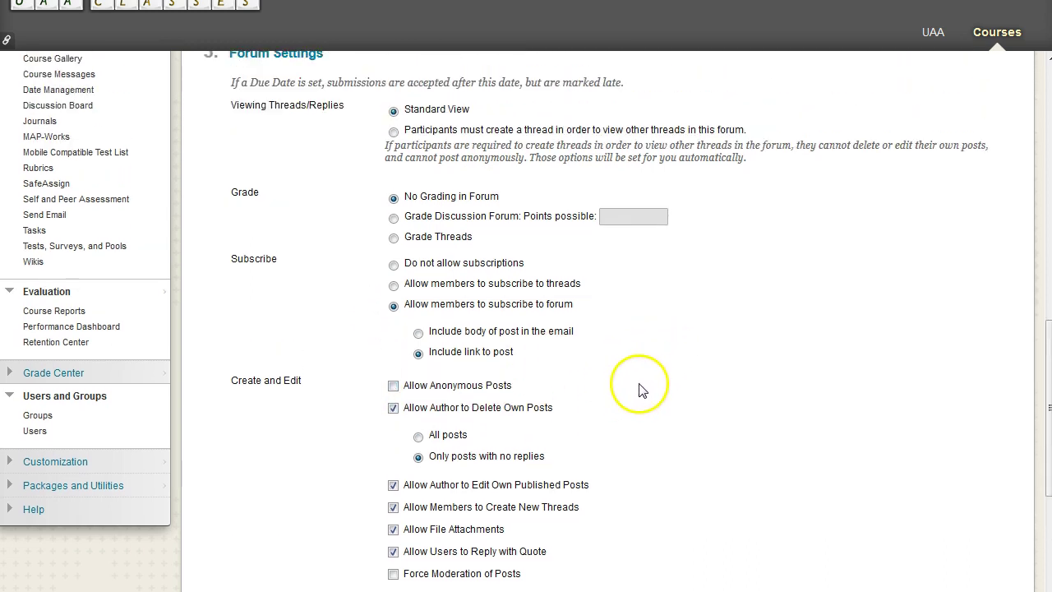
Step: Set the Help Forum's Subscribe option to Do not allow subscriptions
{"action": "scroll", "coordinate": [542, 173], "scroll_direction": "down", "scroll_amount": 2}
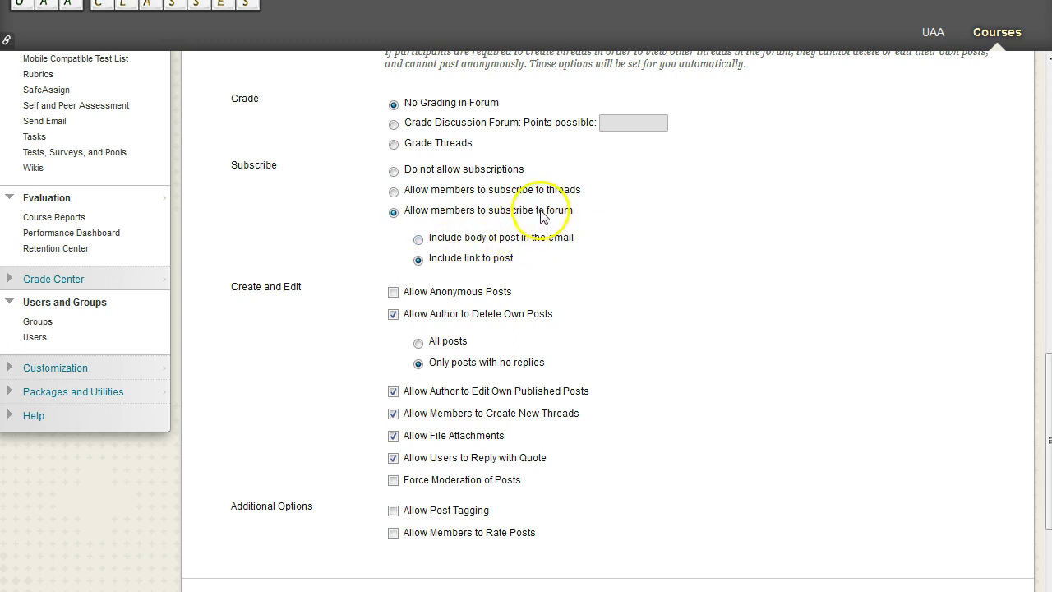
{"action": "left_click", "coordinate": [393, 171]}
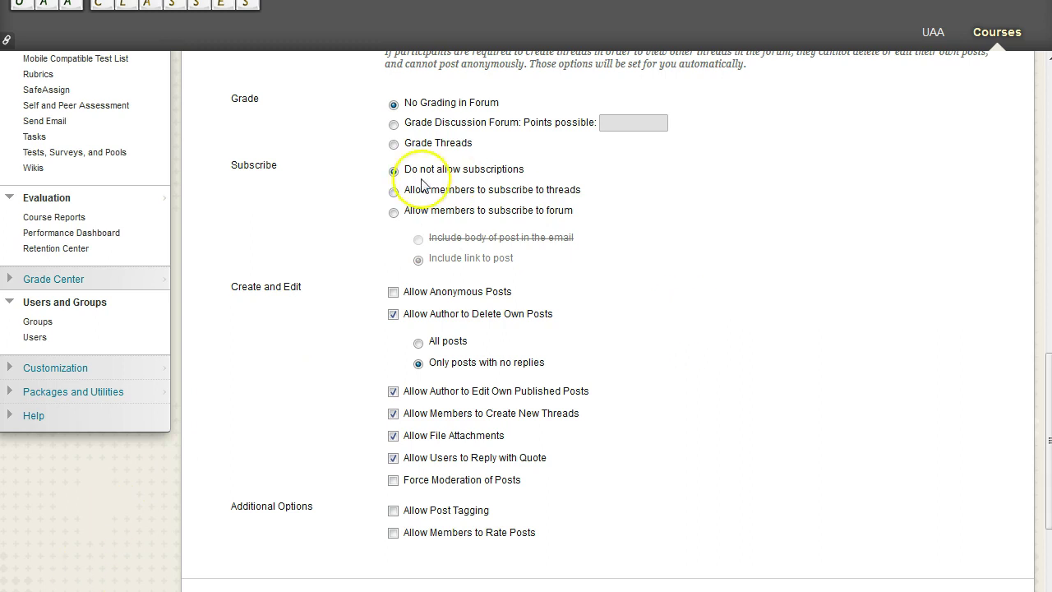
Step: Cycle through the Subscribe options, ending on Do not allow subscriptions
{"action": "left_click", "coordinate": [394, 191]}
{"action": "left_click", "coordinate": [394, 211]}
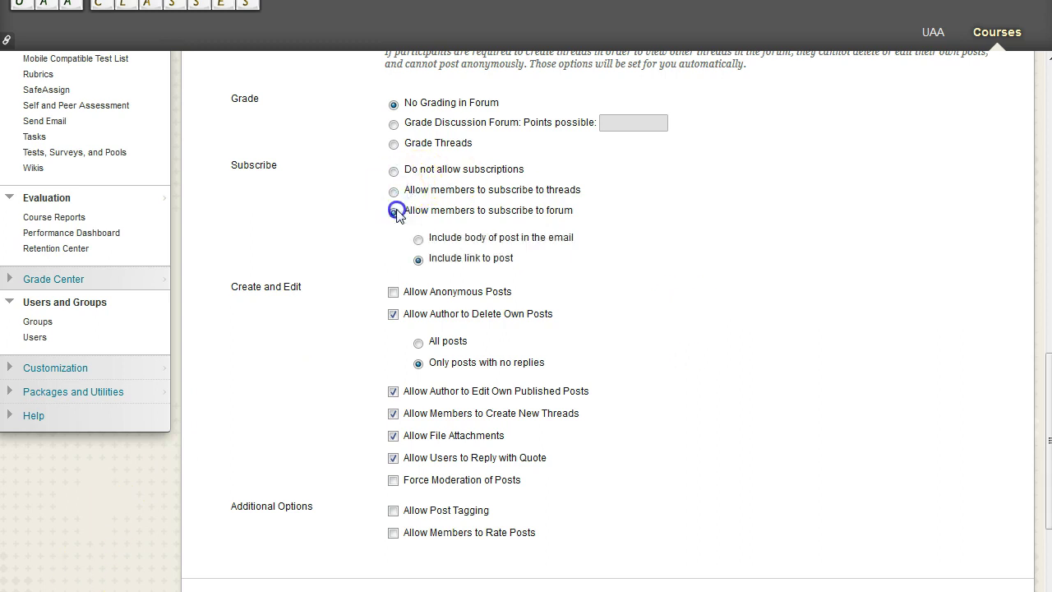
{"action": "left_click", "coordinate": [394, 192]}
{"action": "left_click", "coordinate": [394, 211]}
{"action": "left_click", "coordinate": [394, 192]}
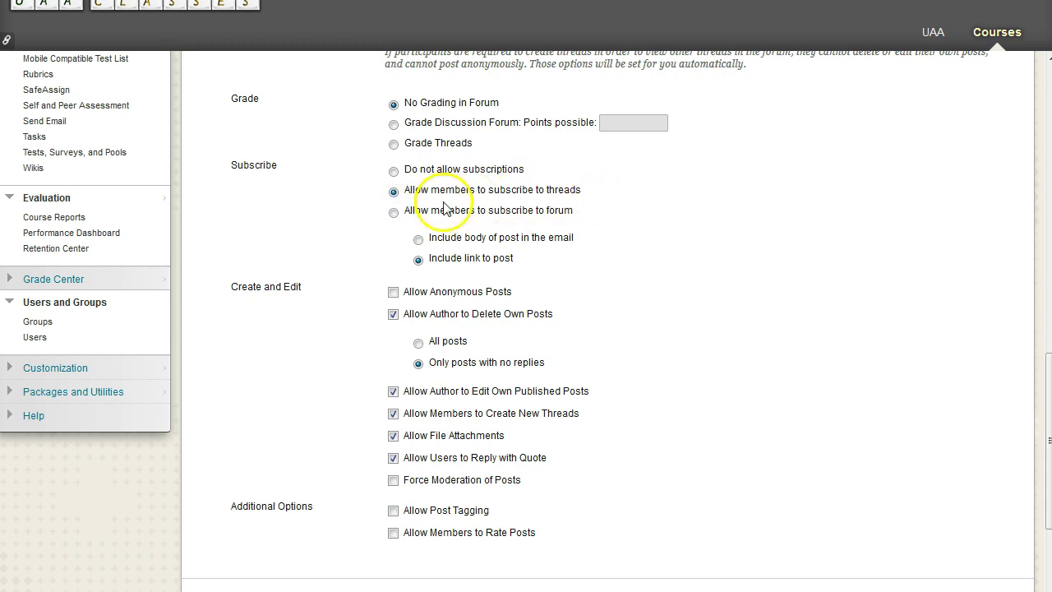
{"action": "left_click", "coordinate": [395, 212]}
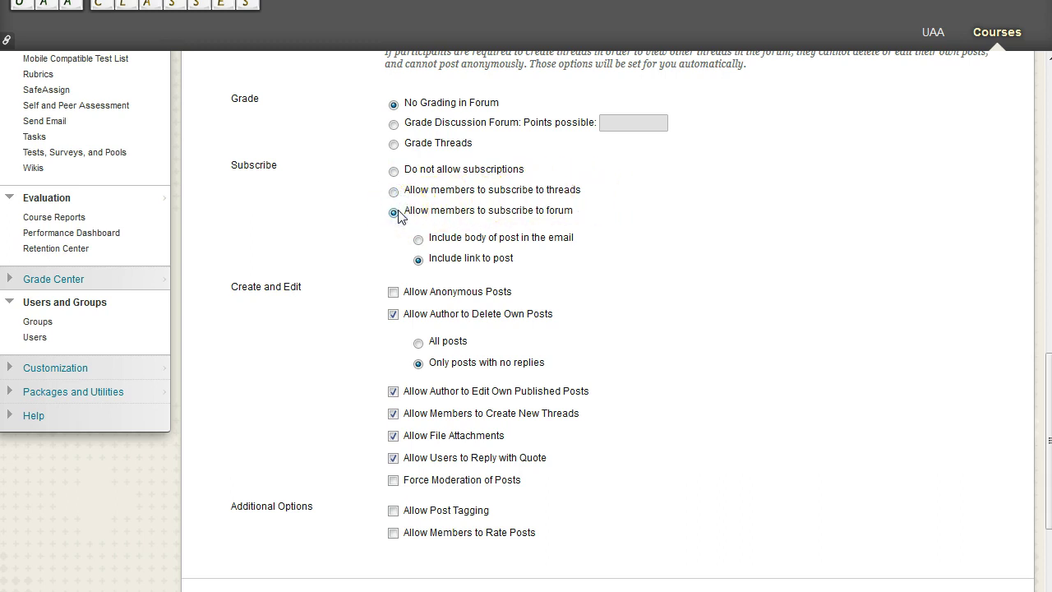
{"action": "left_click", "coordinate": [394, 192]}
{"action": "left_click", "coordinate": [393, 172]}
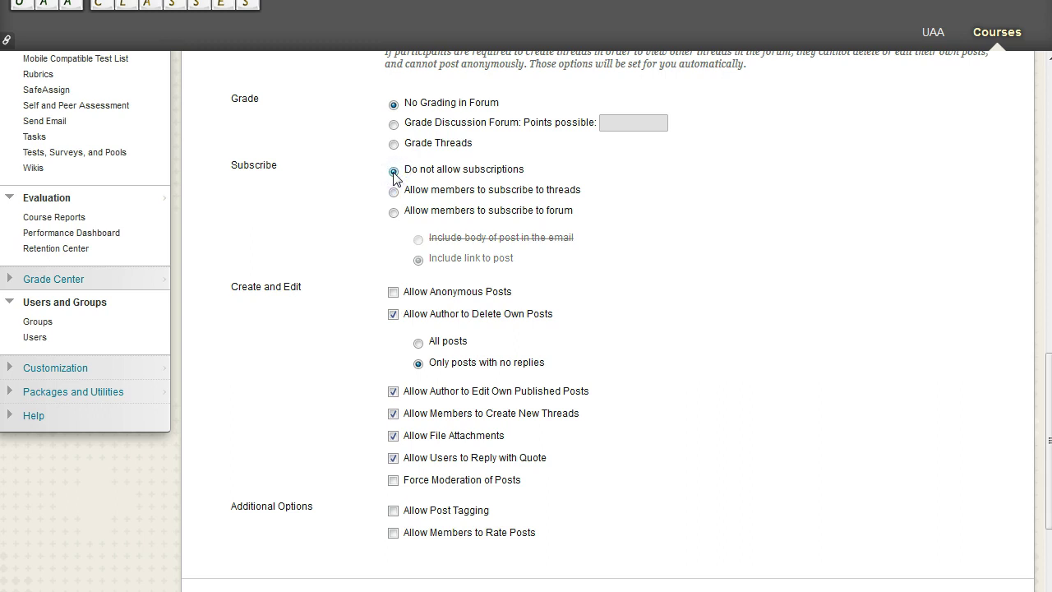
{"action": "left_click", "coordinate": [403, 172]}
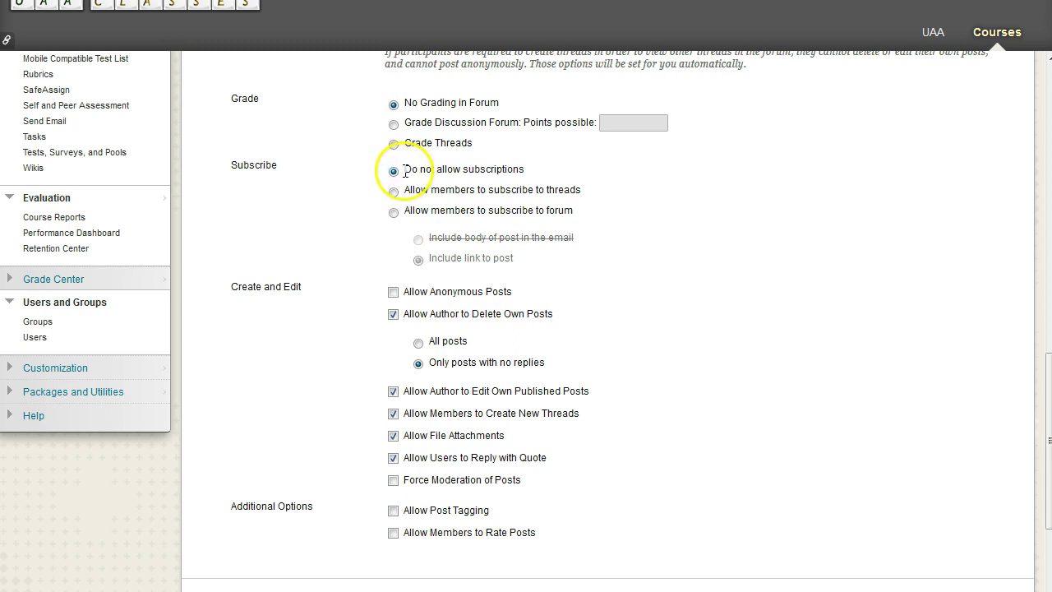
{"action": "left_click_drag", "start_coordinate": [405, 171], "coordinate": [528, 175]}
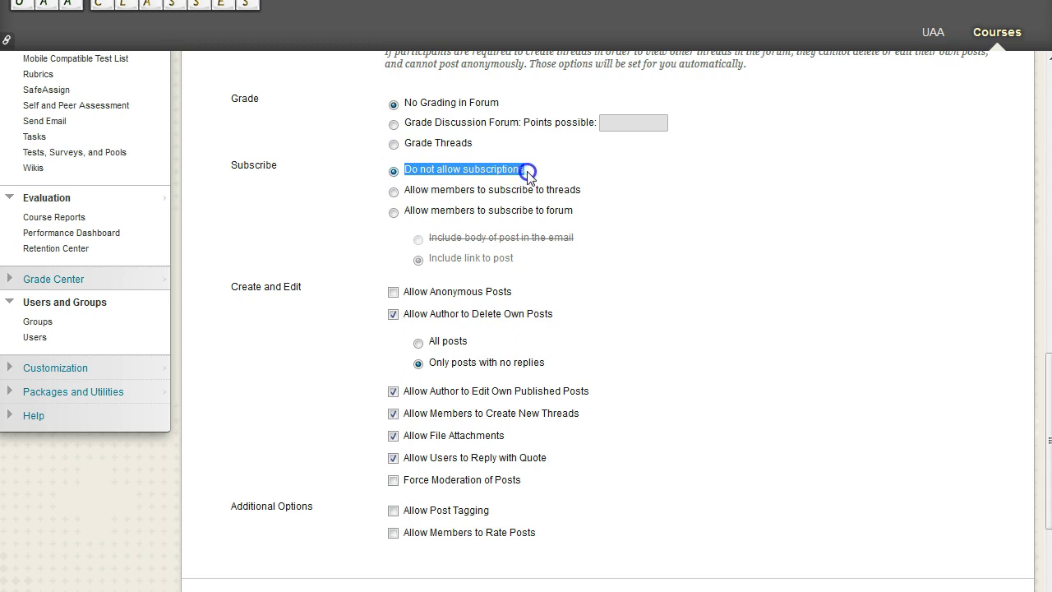
{"action": "left_click", "coordinate": [527, 172]}
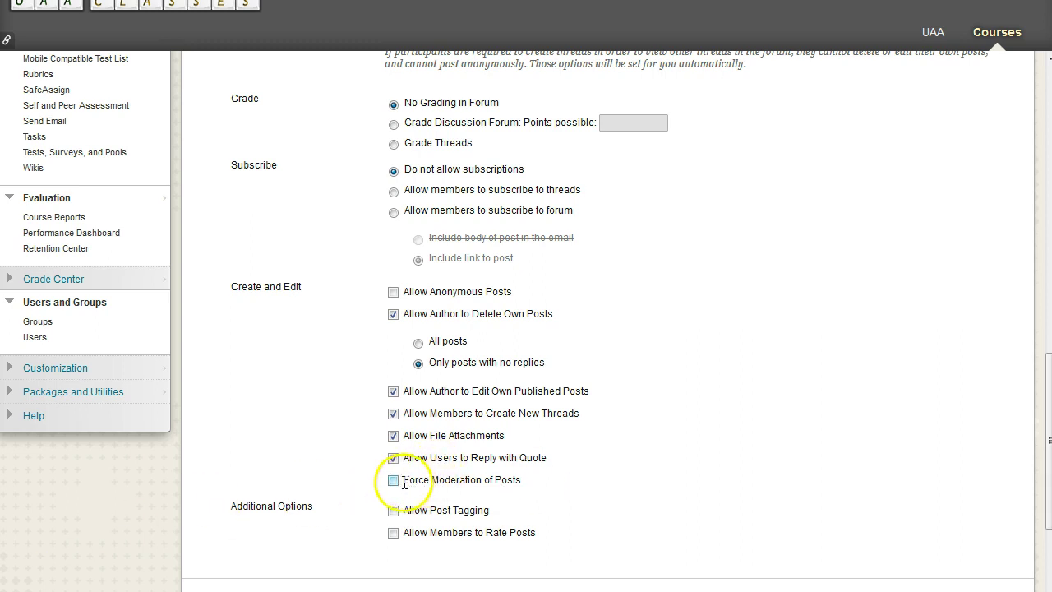
Step: Leave Allow Members to Rate Posts and post tagging unchecked after toggling them
{"action": "left_click_drag", "start_coordinate": [400, 481], "coordinate": [510, 488]}
{"action": "left_click", "coordinate": [333, 546]}
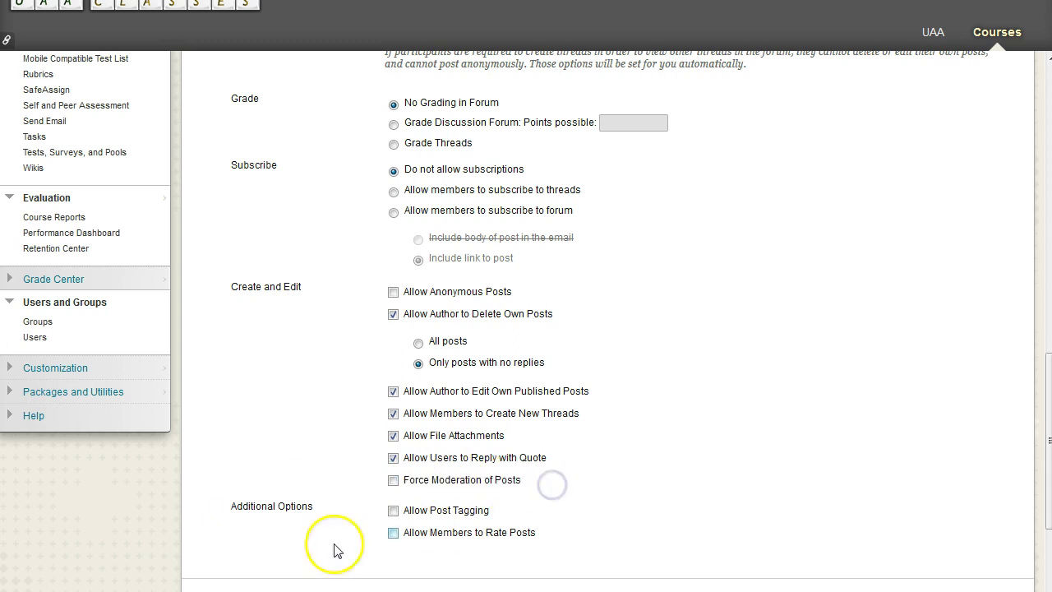
{"action": "scroll", "coordinate": [477, 399], "scroll_direction": "down", "scroll_amount": 3}
{"action": "left_click_drag", "start_coordinate": [538, 345], "coordinate": [406, 349]}
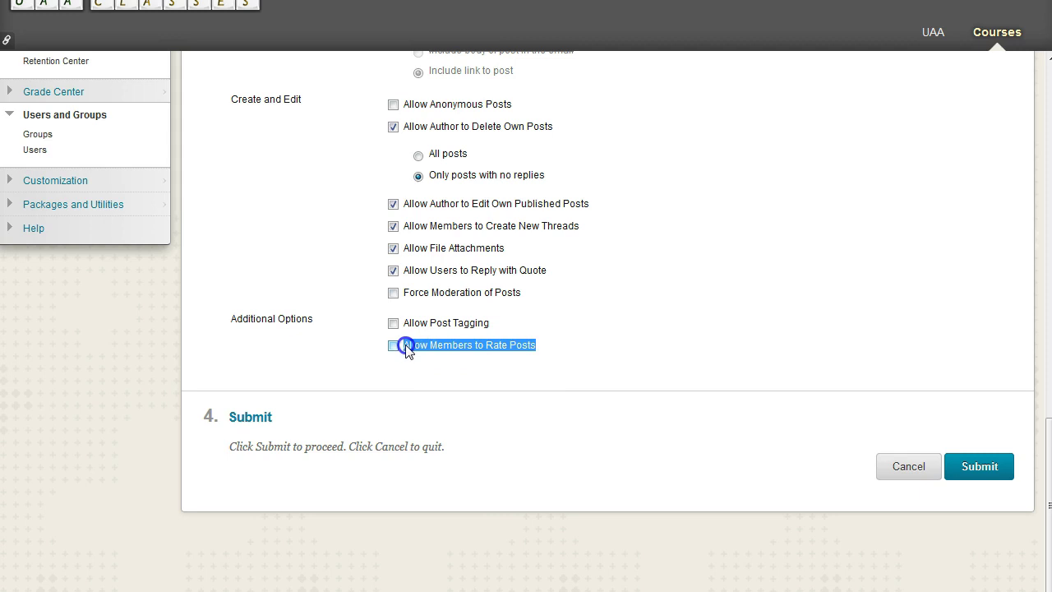
{"action": "left_click", "coordinate": [406, 349]}
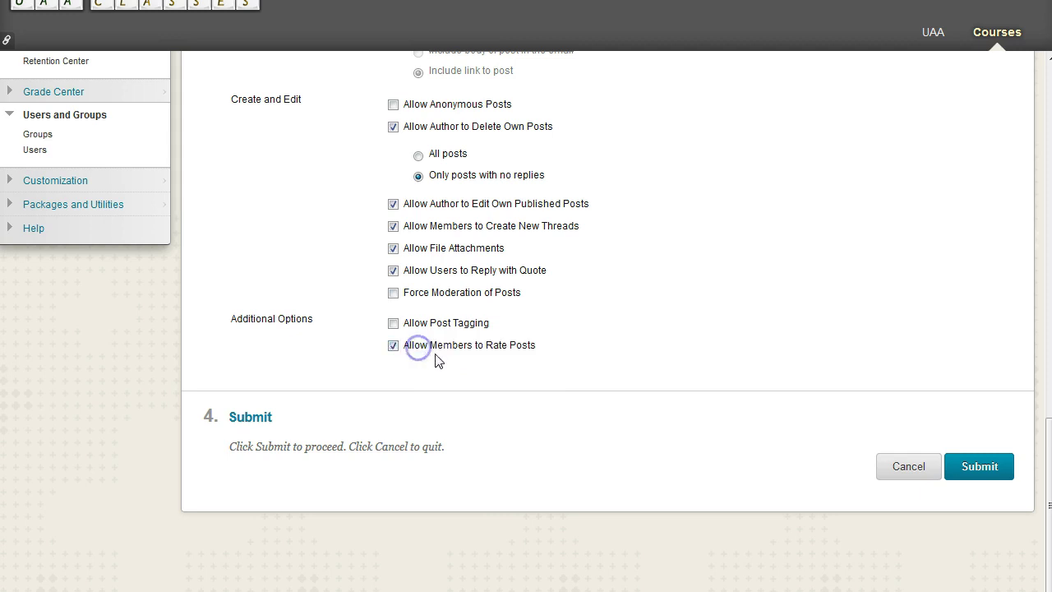
{"action": "left_click_drag", "start_coordinate": [400, 324], "coordinate": [466, 327]}
{"action": "left_click", "coordinate": [394, 324]}
{"action": "left_click", "coordinate": [394, 324]}
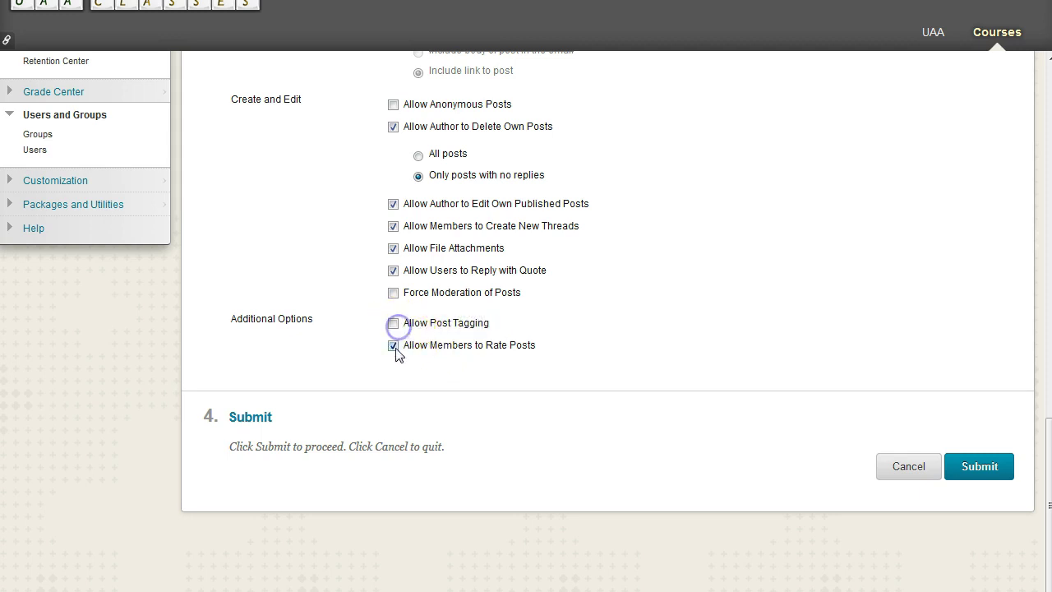
{"action": "left_click", "coordinate": [394, 346]}
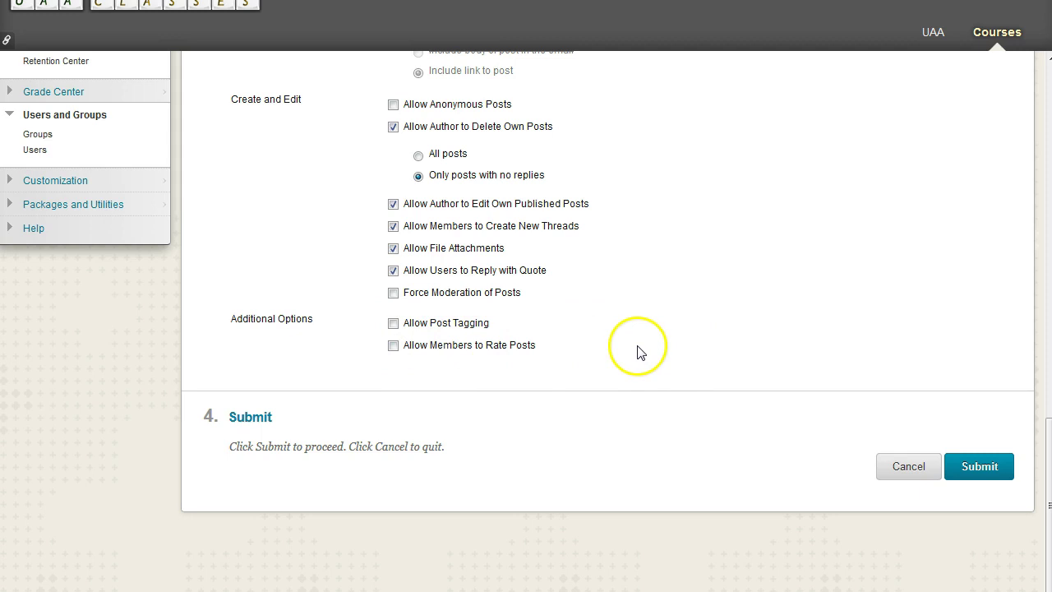
{"action": "scroll", "coordinate": [658, 395], "scroll_direction": "up", "scroll_amount": 3}
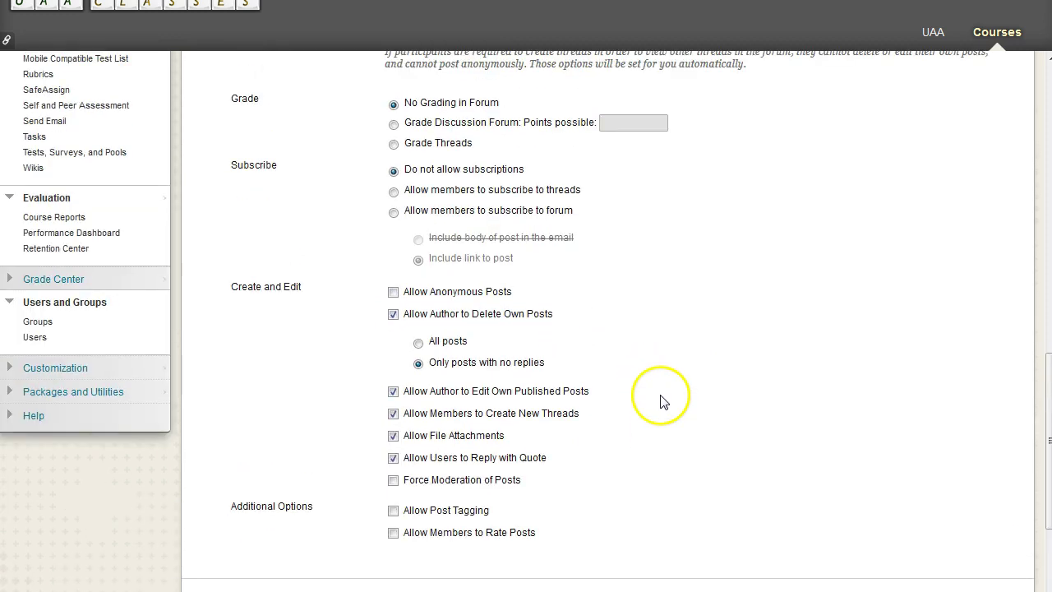
{"action": "scroll", "coordinate": [664, 400], "scroll_direction": "up", "scroll_amount": 2}
{"action": "scroll", "coordinate": [747, 395], "scroll_direction": "down", "scroll_amount": 1}
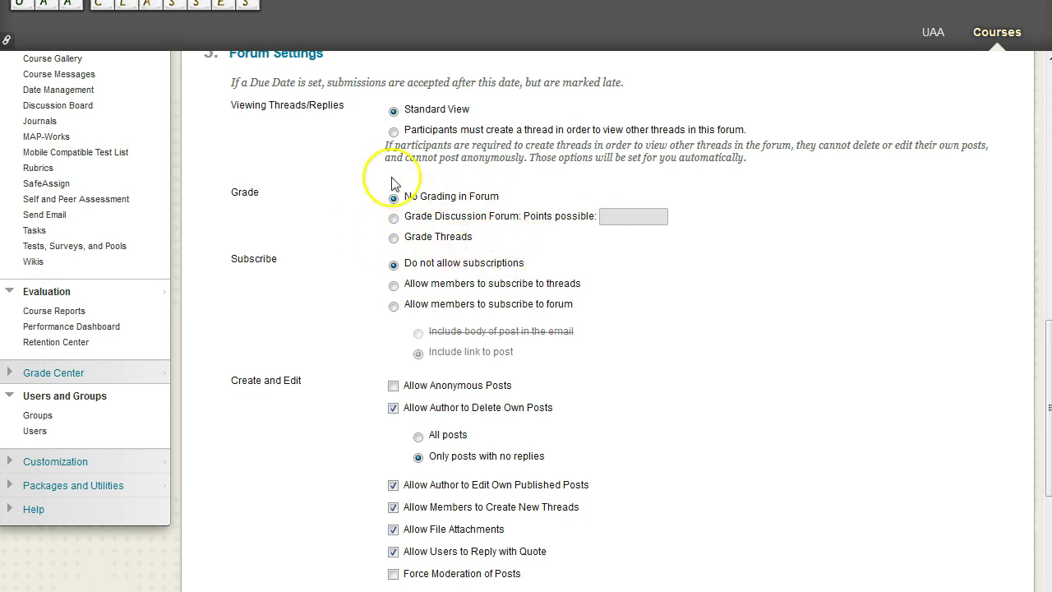
{"action": "scroll", "coordinate": [693, 249], "scroll_direction": "up", "scroll_amount": 1}
{"action": "scroll", "coordinate": [693, 249], "scroll_direction": "up", "scroll_amount": 1}
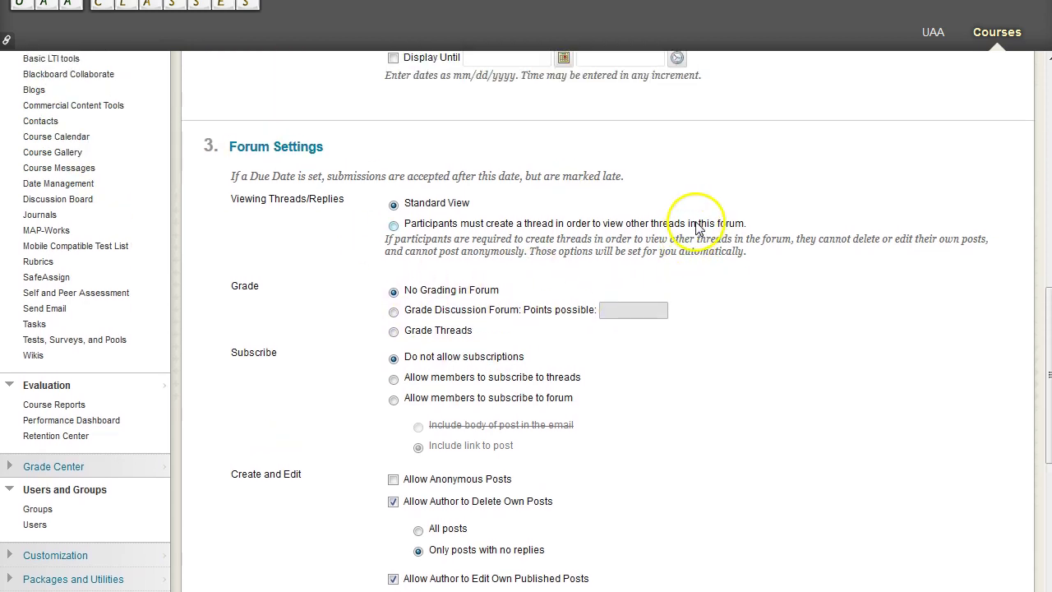
{"action": "scroll", "coordinate": [733, 206], "scroll_direction": "up", "scroll_amount": 1}
{"action": "scroll", "coordinate": [641, 228], "scroll_direction": "up", "scroll_amount": 1}
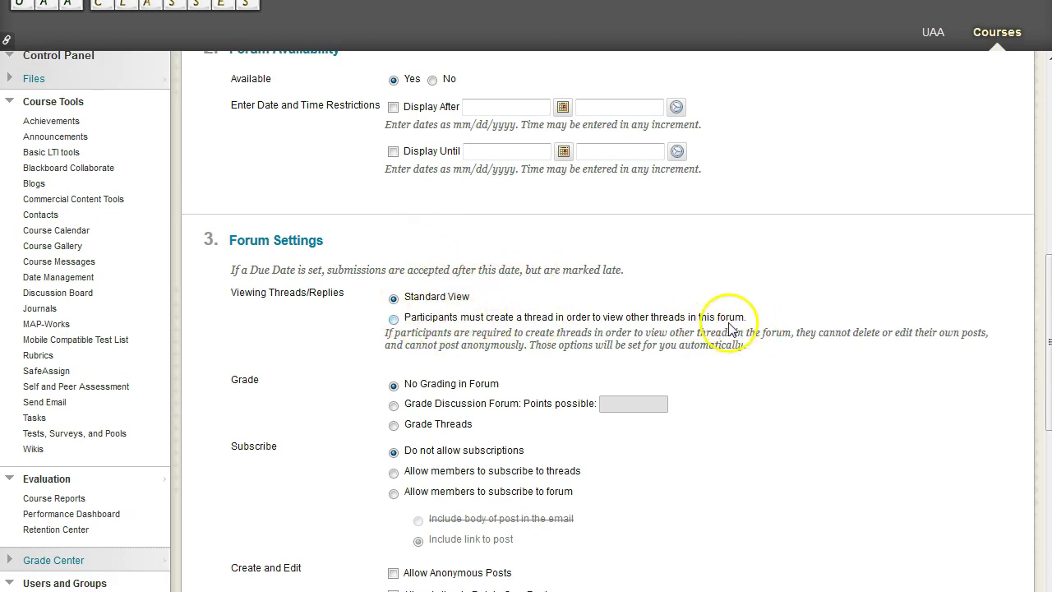
{"action": "scroll", "coordinate": [707, 247], "scroll_direction": "up", "scroll_amount": 1}
{"action": "scroll", "coordinate": [759, 310], "scroll_direction": "down", "scroll_amount": 3}
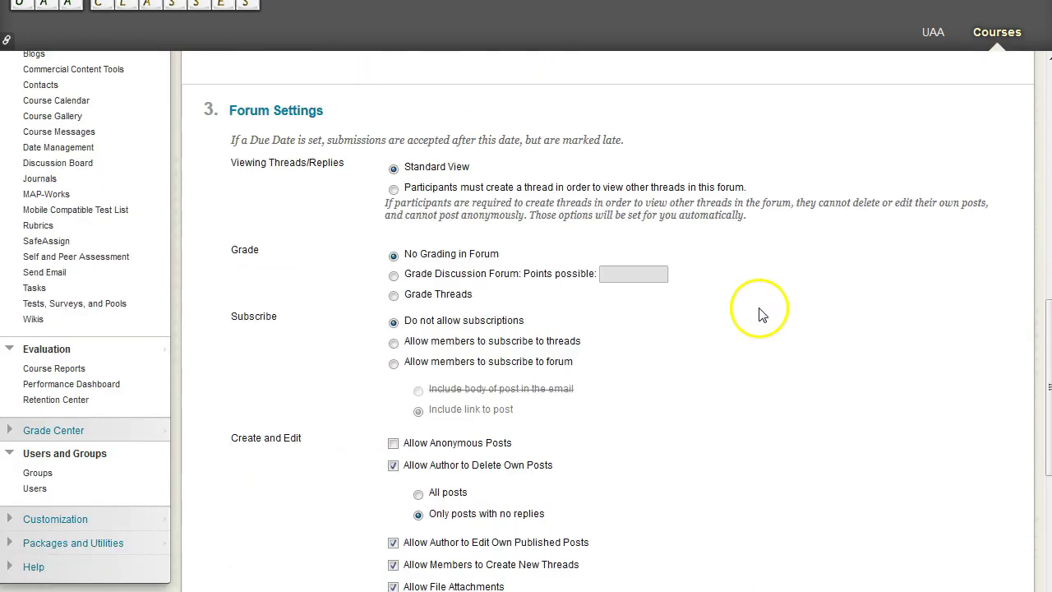
{"action": "scroll", "coordinate": [759, 309], "scroll_direction": "up", "scroll_amount": 6}
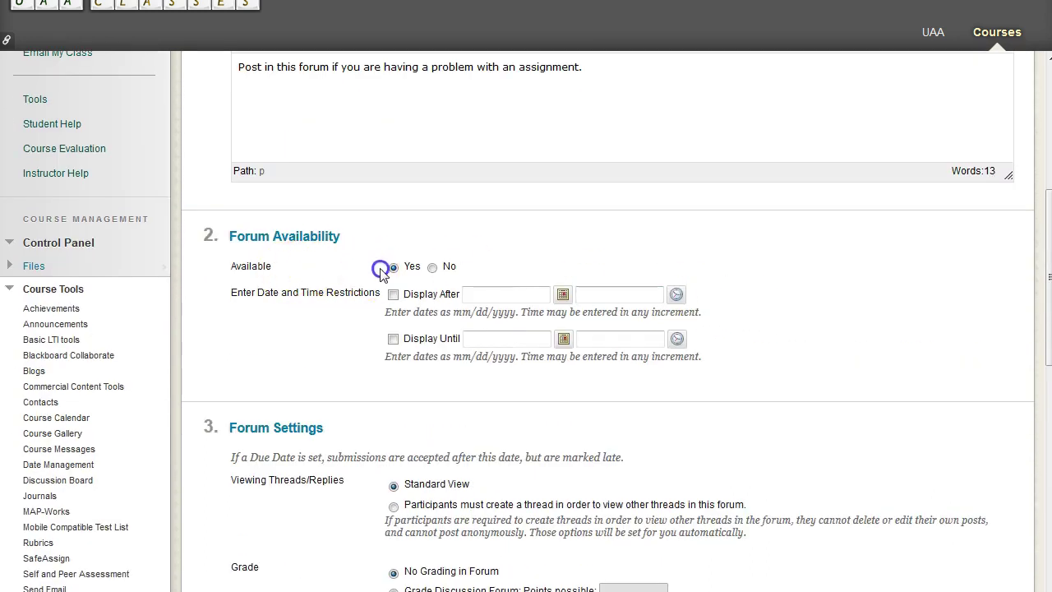
{"action": "left_click_drag", "start_coordinate": [385, 268], "coordinate": [637, 277]}
{"action": "scroll", "coordinate": [786, 324], "scroll_direction": "down", "scroll_amount": 3}
{"action": "scroll", "coordinate": [785, 323], "scroll_direction": "down", "scroll_amount": 7}
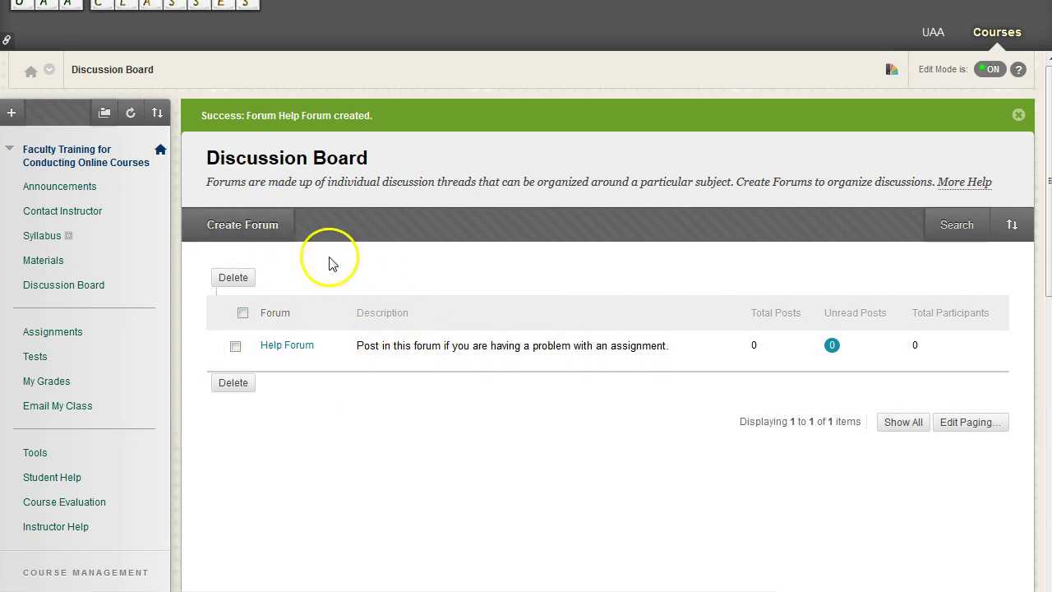
Step: Create 'Assignments Forum' described as 'All discussion assignments go within this forum.'
{"action": "left_click", "coordinate": [265, 230]}
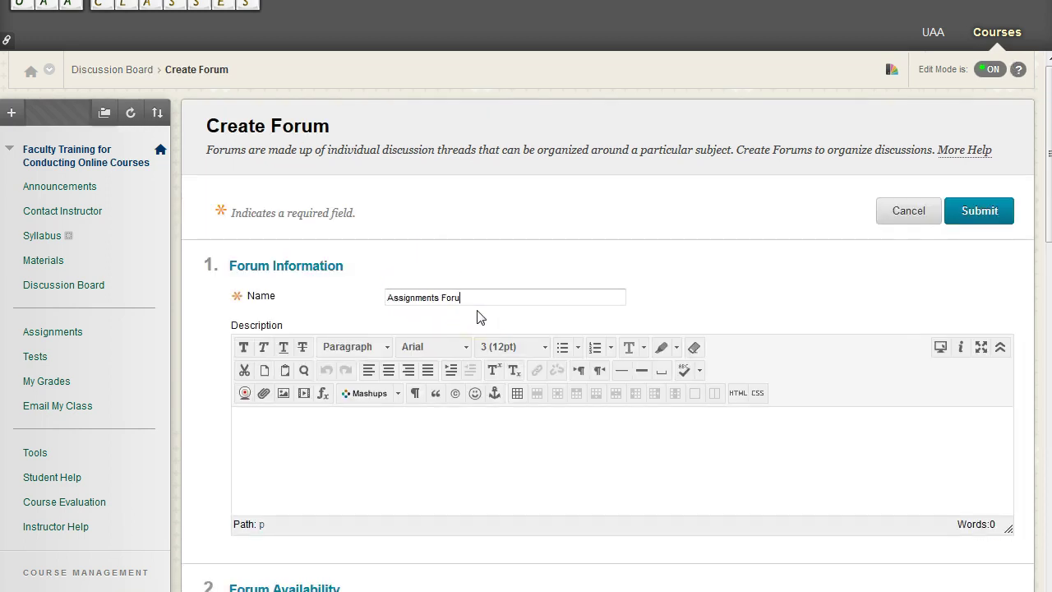
{"action": "left_click", "coordinate": [497, 416]}
{"action": "type", "text": "All discussion assignments go within this forum."}
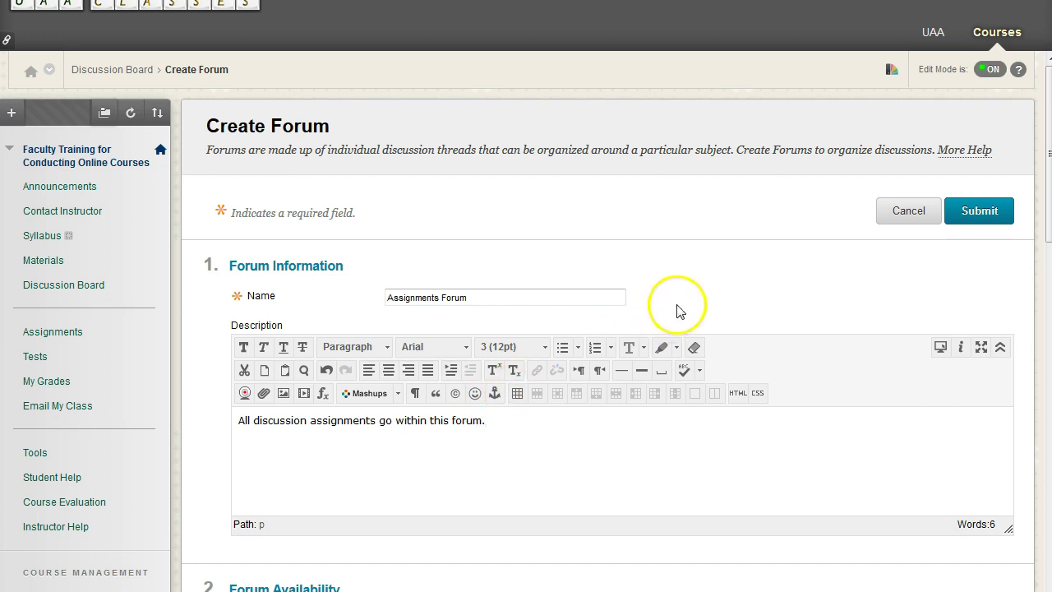
Step: Scroll through the Assignments Forum's Forum Settings
{"action": "scroll", "coordinate": [679, 307], "scroll_direction": "down", "scroll_amount": 2}
{"action": "scroll", "coordinate": [679, 309], "scroll_direction": "down", "scroll_amount": 11}
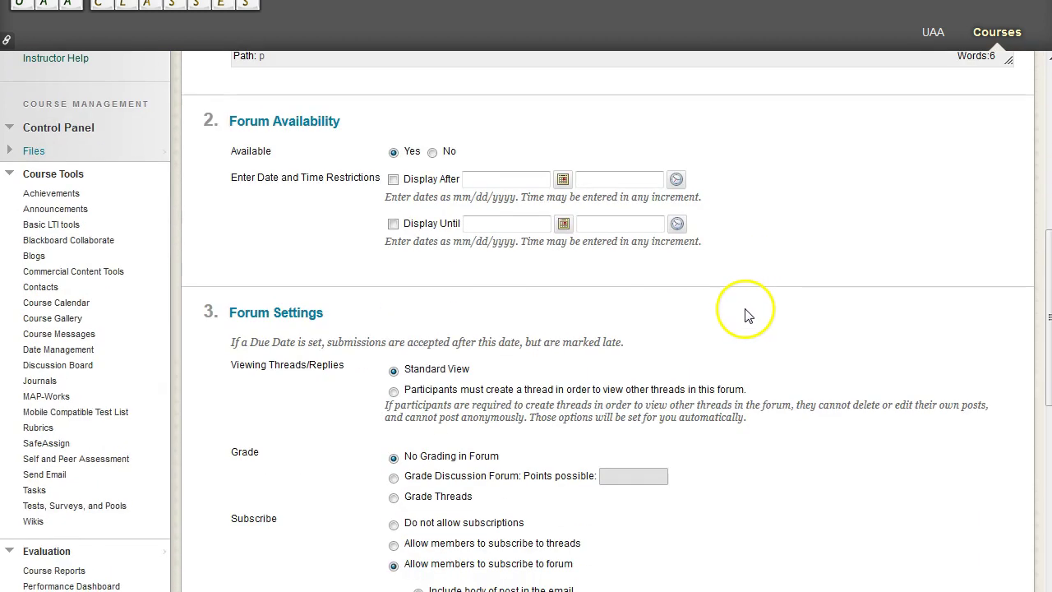
{"action": "scroll", "coordinate": [777, 312], "scroll_direction": "down", "scroll_amount": 2}
{"action": "scroll", "coordinate": [787, 280], "scroll_direction": "up", "scroll_amount": 4}
{"action": "scroll", "coordinate": [777, 312], "scroll_direction": "down", "scroll_amount": 1}
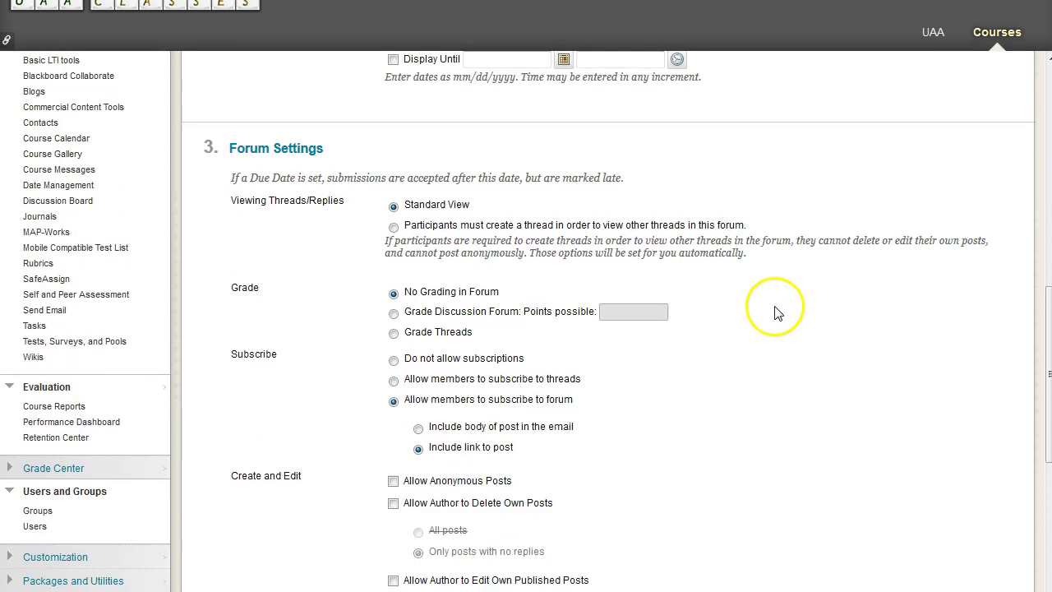
{"action": "left_click_drag", "start_coordinate": [235, 156], "coordinate": [431, 435]}
{"action": "scroll", "coordinate": [431, 436], "scroll_direction": "down", "scroll_amount": 7}
{"action": "left_click", "coordinate": [578, 364]}
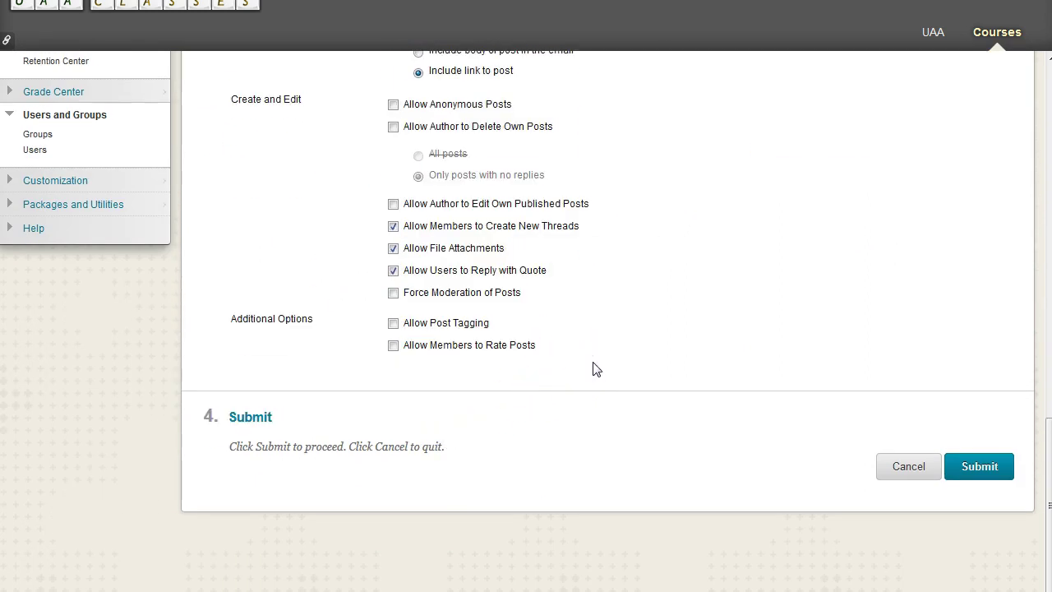
{"action": "scroll", "coordinate": [723, 351], "scroll_direction": "up", "scroll_amount": 2}
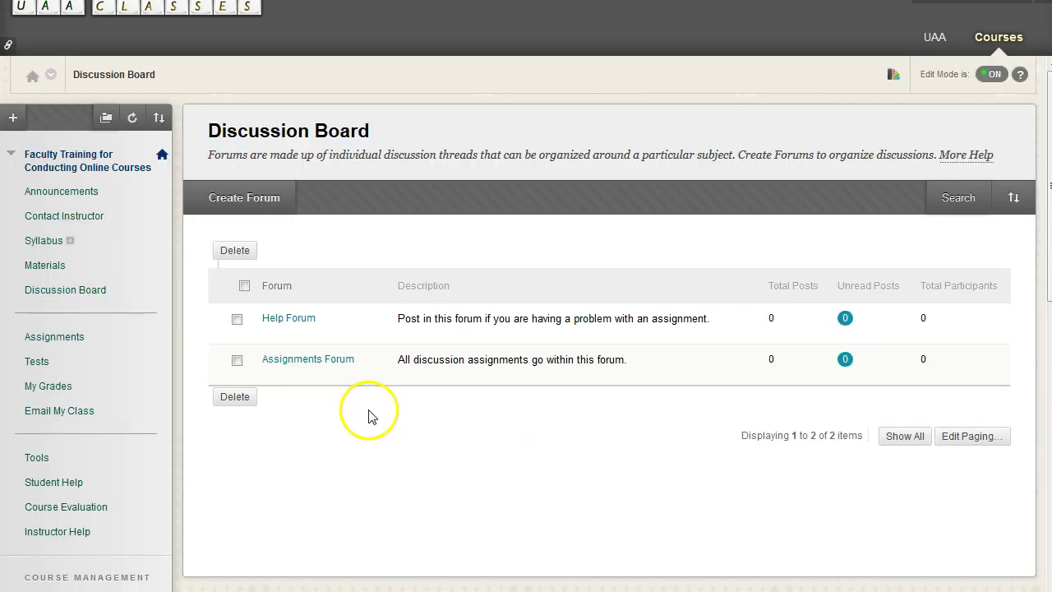
{"action": "mouse_move", "coordinate": [305, 322]}
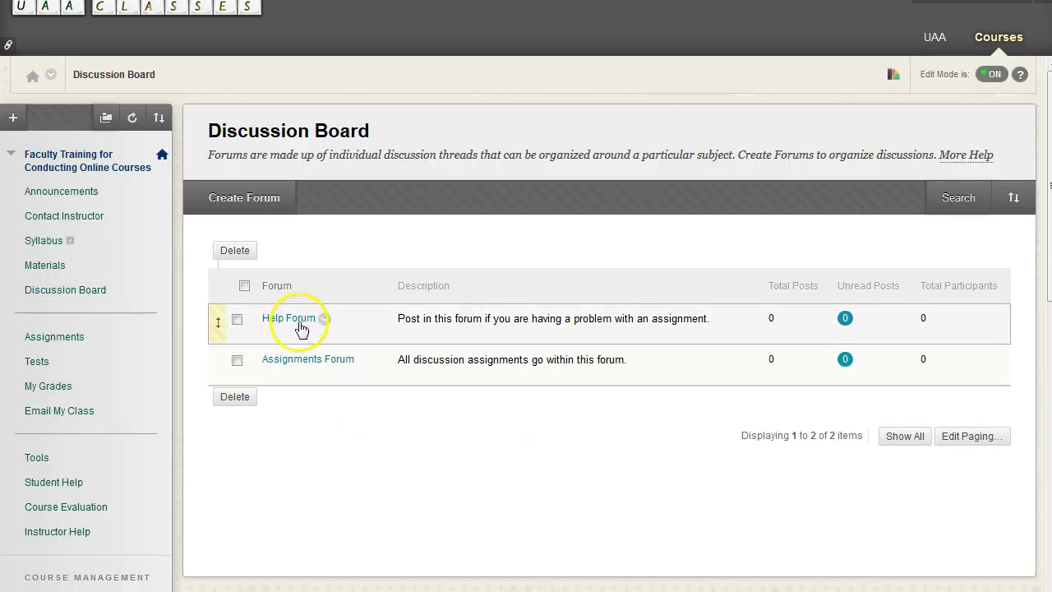
{"action": "left_click", "coordinate": [325, 320]}
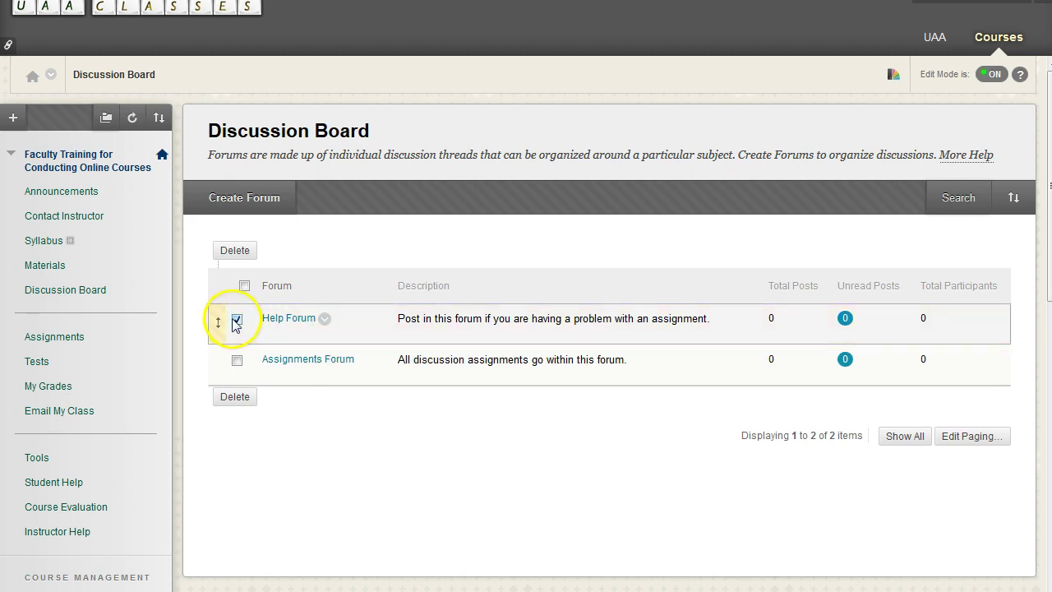
{"action": "mouse_move", "coordinate": [219, 320]}
{"action": "left_mouse_down"}
{"action": "mouse_move", "coordinate": [219, 359]}
{"action": "mouse_move", "coordinate": [218, 322]}
{"action": "left_mouse_up"}
{"action": "left_click", "coordinate": [237, 362]}
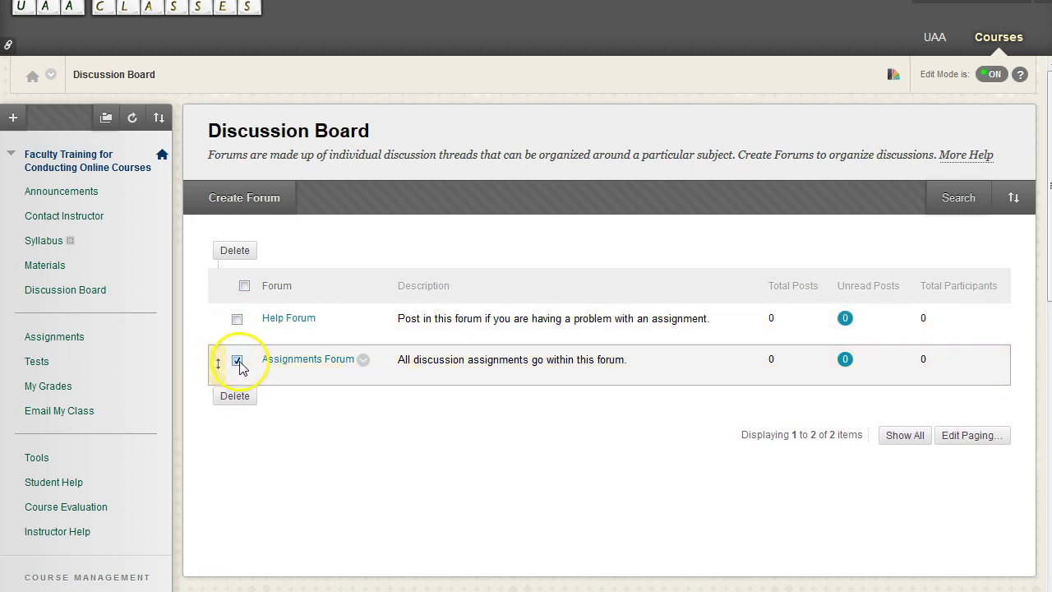
{"action": "left_click", "coordinate": [238, 362]}
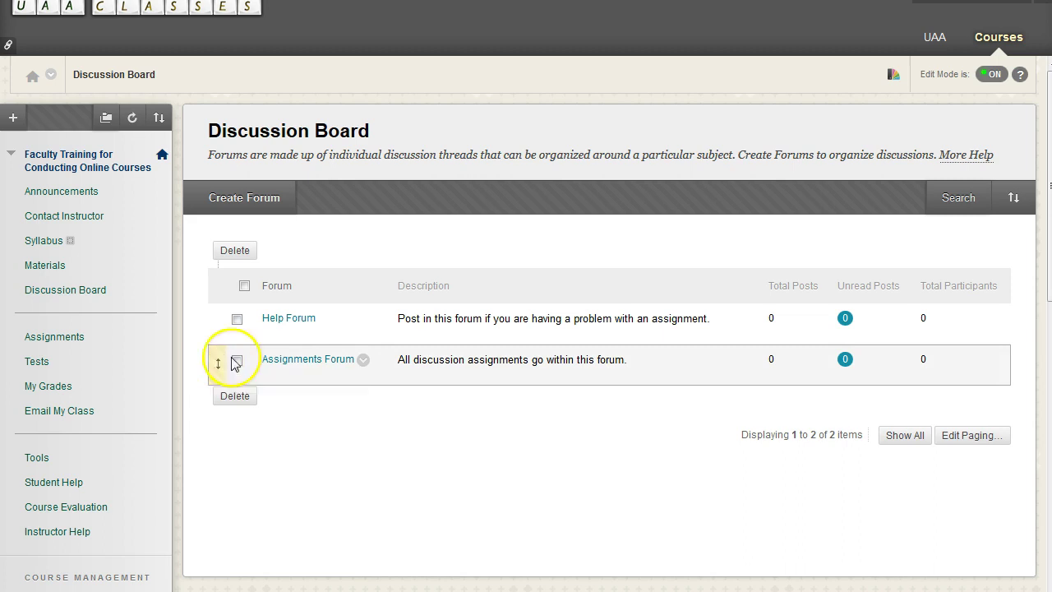
Step: Open the Assignments Forum and start a new thread
{"action": "left_click", "coordinate": [301, 360]}
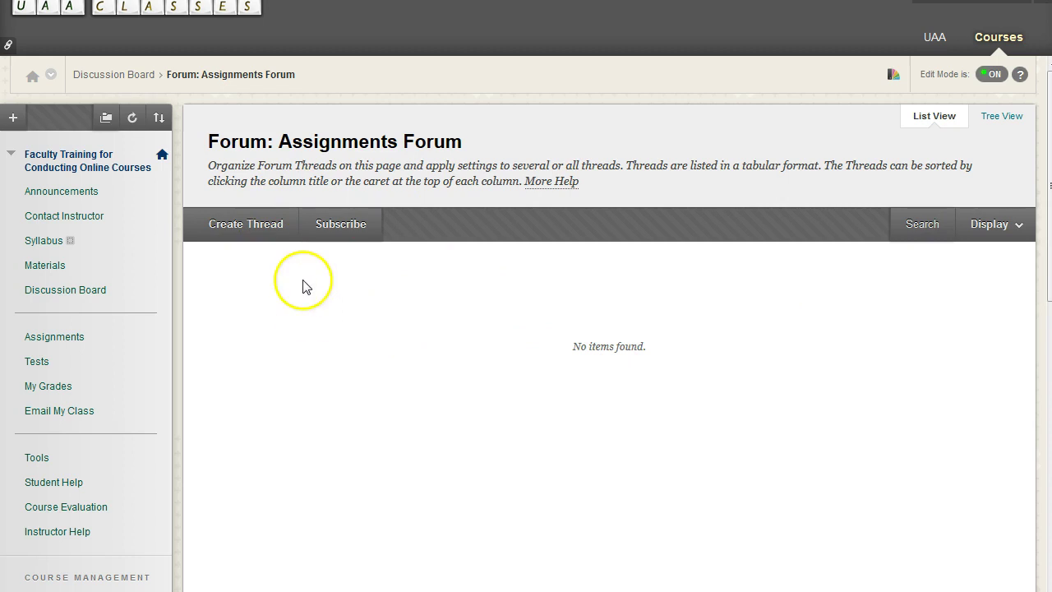
{"action": "left_click", "coordinate": [226, 234]}
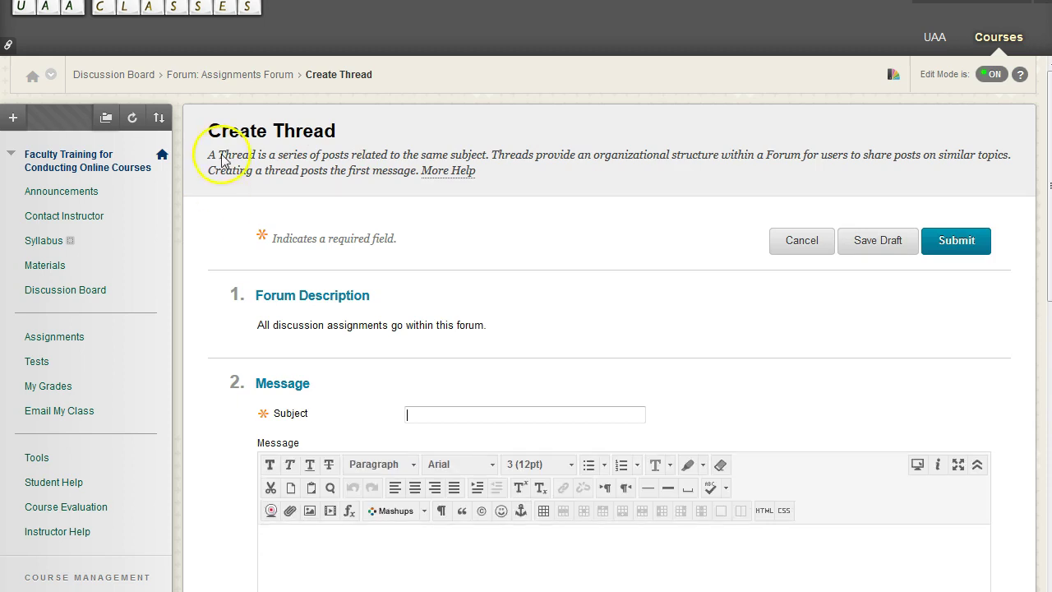
{"action": "scroll", "coordinate": [554, 235], "scroll_direction": "down", "scroll_amount": 1}
Step: Enter subject 'The Merits of the Legal System in the US' and select the test message text
{"action": "left_click", "coordinate": [516, 393]}
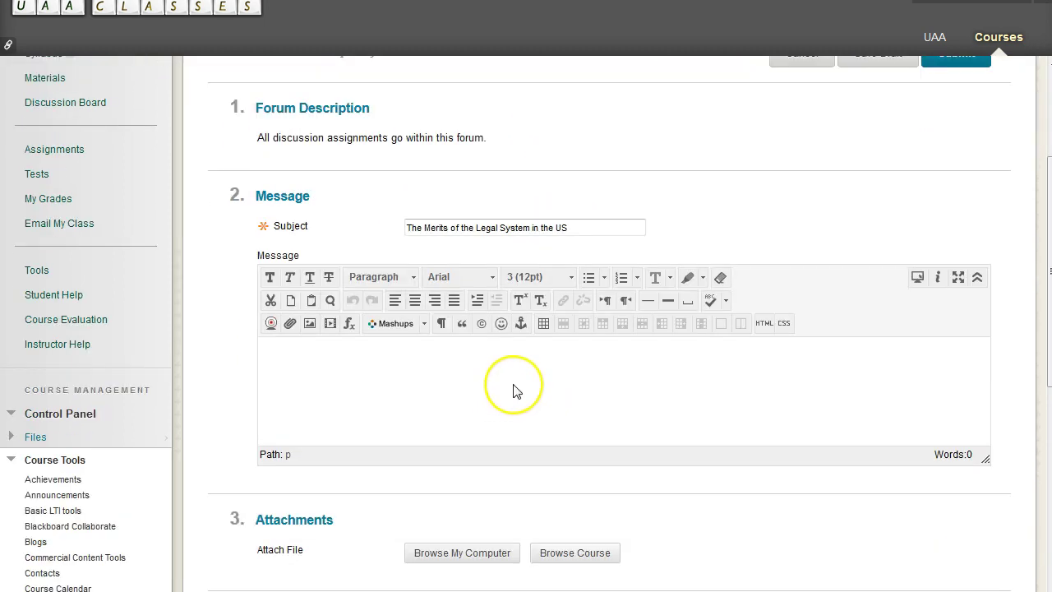
{"action": "type", "text": "sdfsfkjsadfjdfjfd;fjdfjs"}
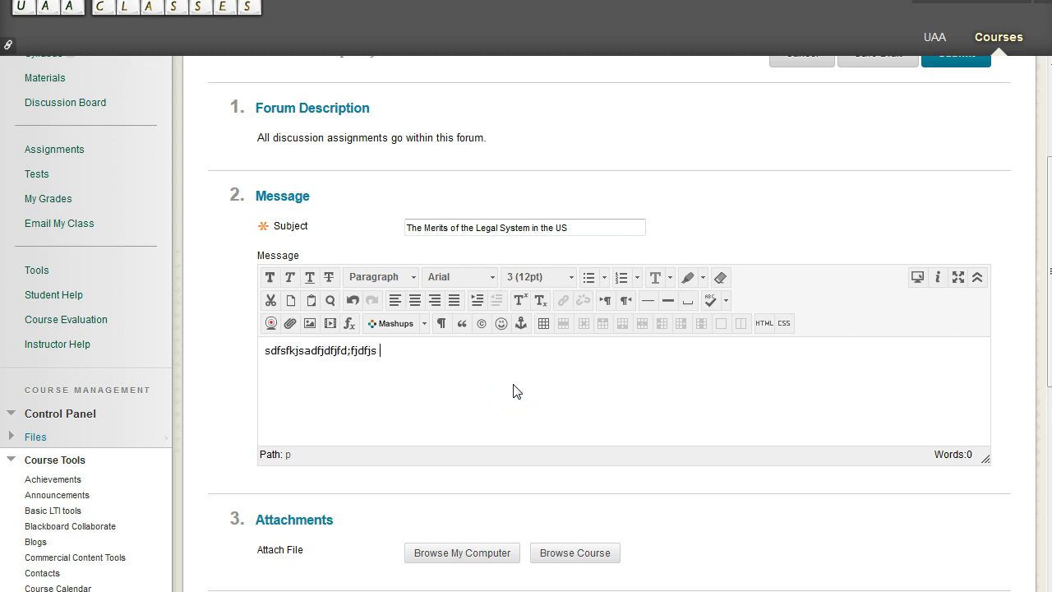
{"action": "left_click_drag", "start_coordinate": [587, 228], "coordinate": [392, 228]}
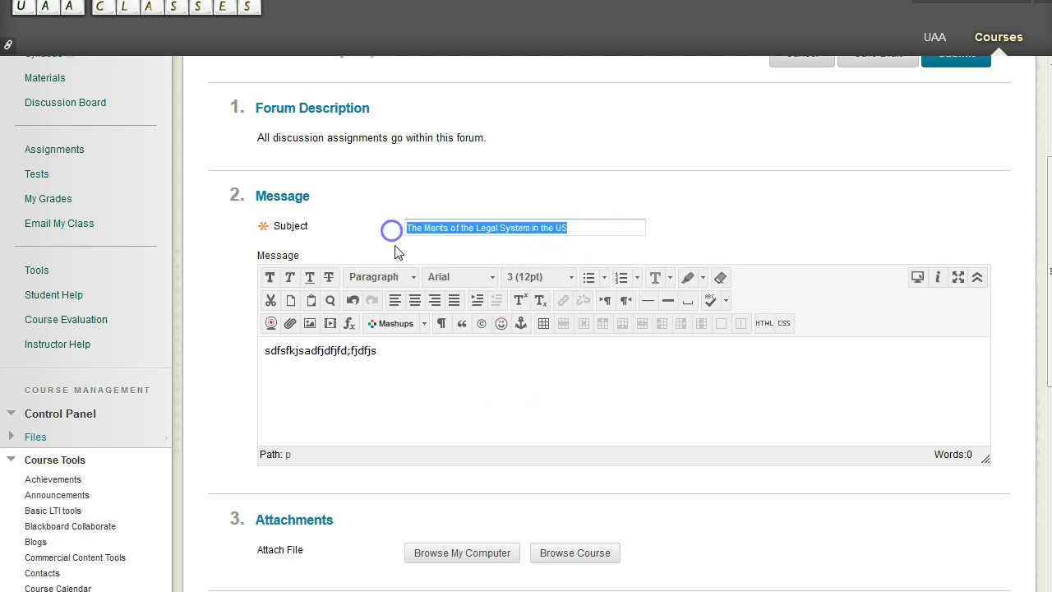
{"action": "left_click", "coordinate": [464, 378]}
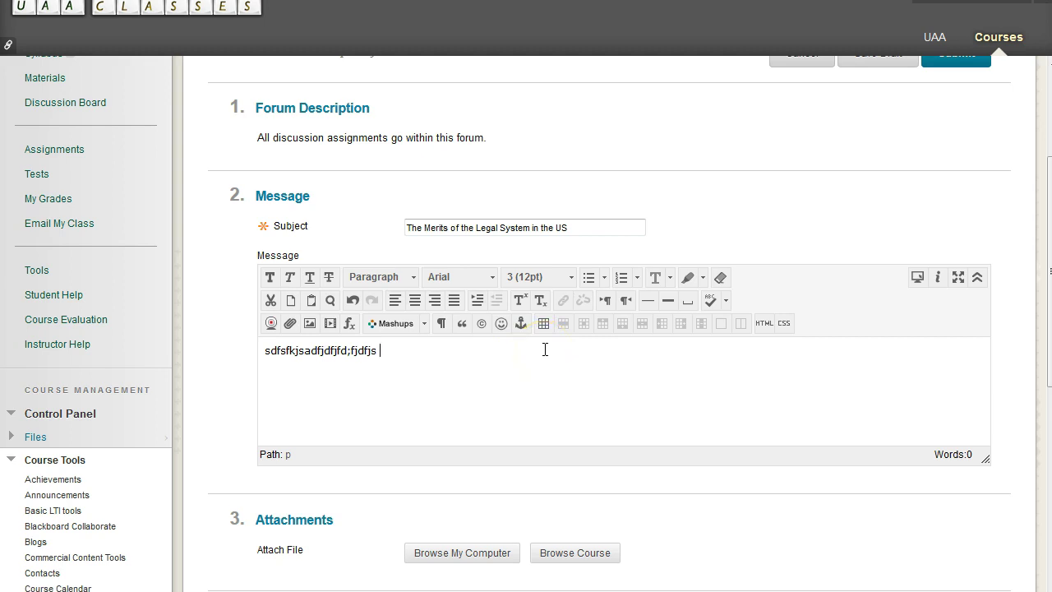
{"action": "scroll", "coordinate": [518, 329], "scroll_direction": "up", "scroll_amount": 3}
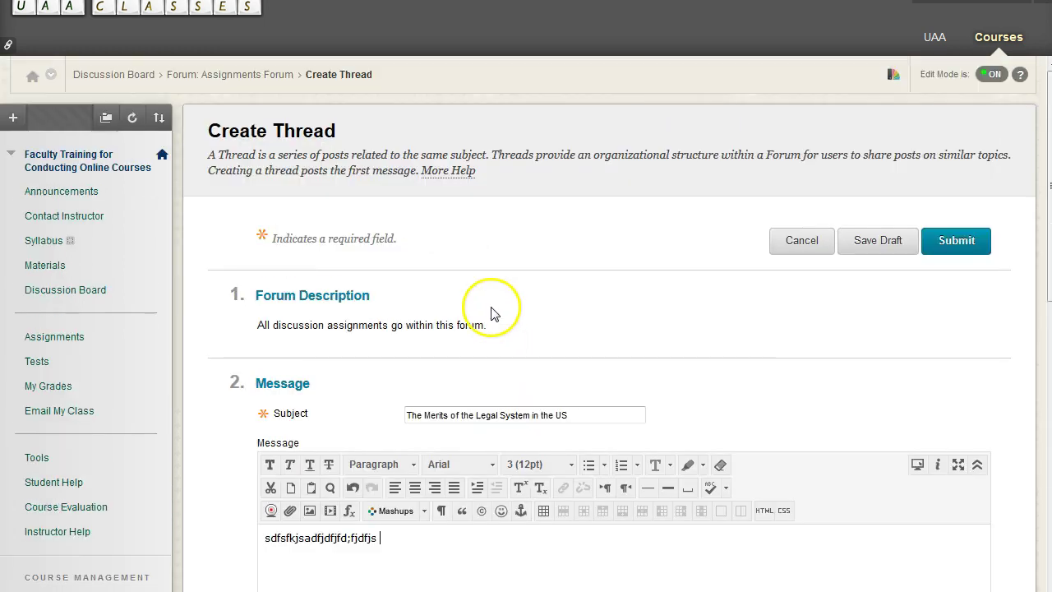
{"action": "scroll", "coordinate": [499, 176], "scroll_direction": "down", "scroll_amount": 3}
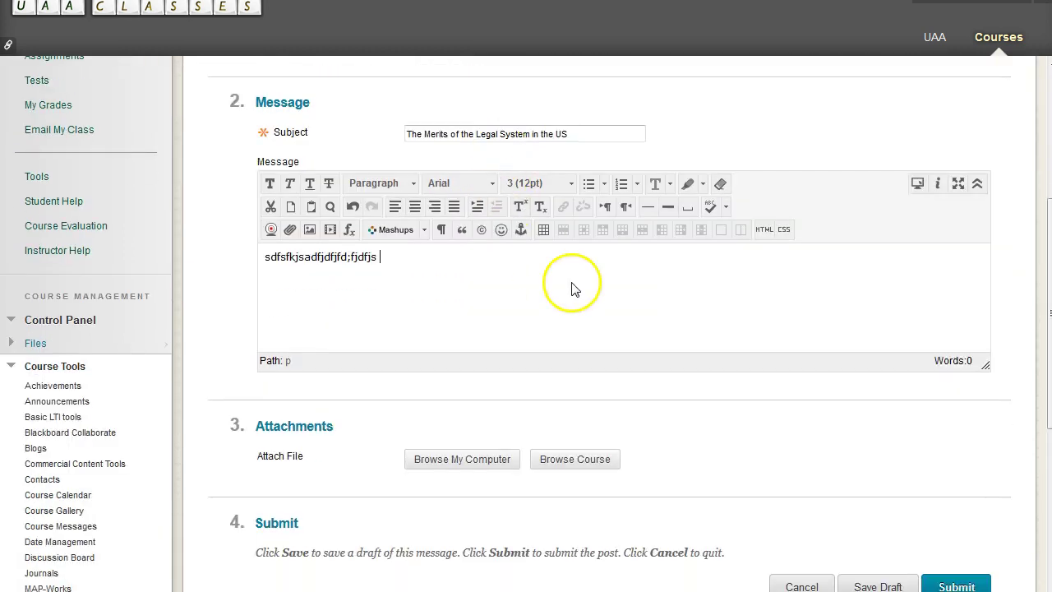
{"action": "left_click", "coordinate": [571, 284]}
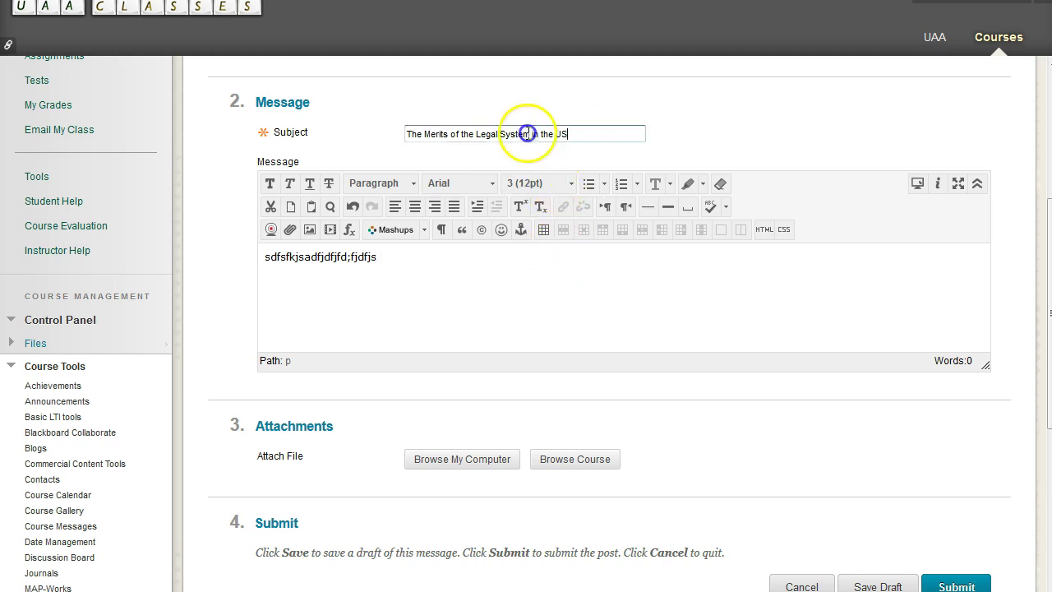
{"action": "triple_click", "coordinate": [473, 131]}
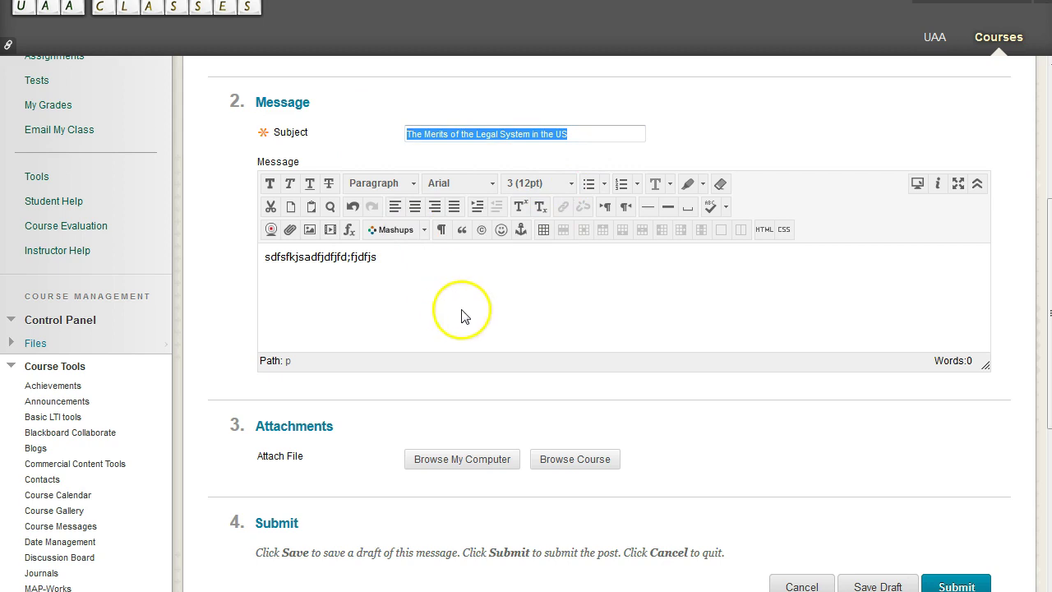
{"action": "left_click_drag", "start_coordinate": [493, 296], "coordinate": [188, 260]}
Step: Replace the placeholder message with instructions to create their own thread and not reply here
{"action": "key", "text": "BackSpace"}
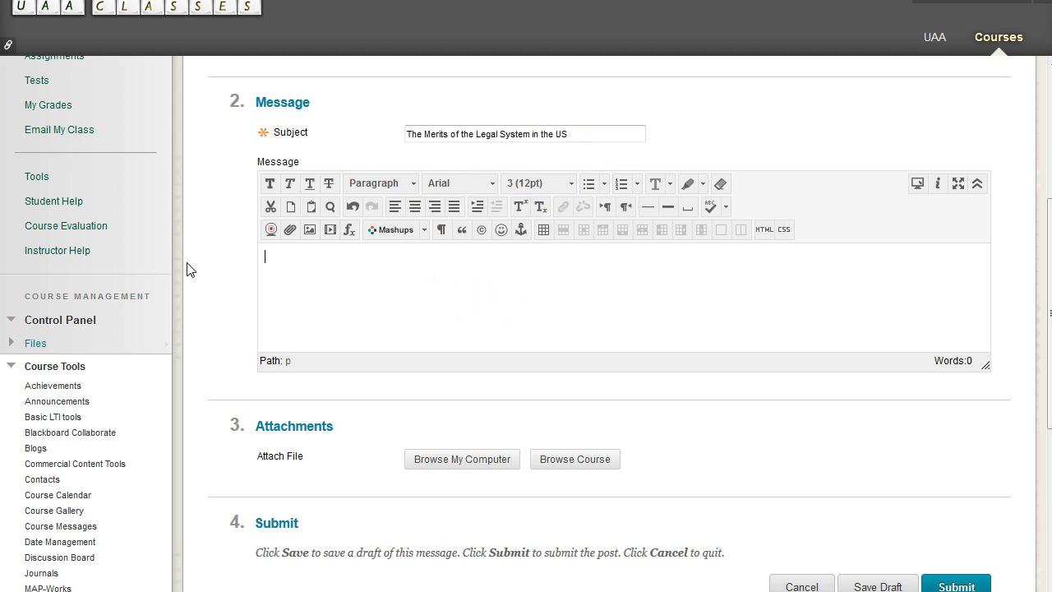
{"action": "scroll", "coordinate": [211, 259], "scroll_direction": "up", "scroll_amount": 3}
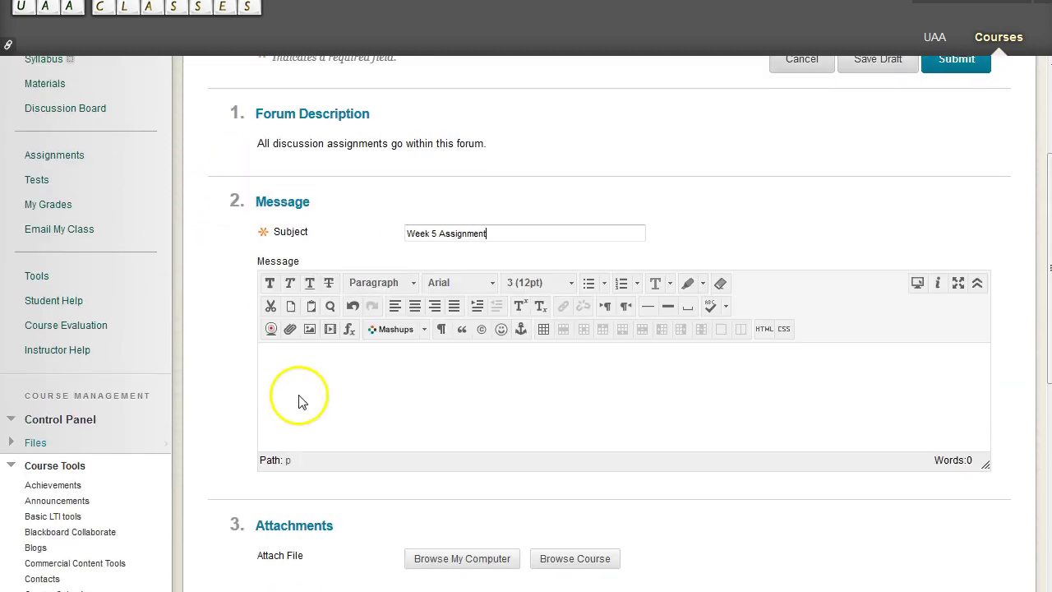
{"action": "left_click", "coordinate": [305, 411]}
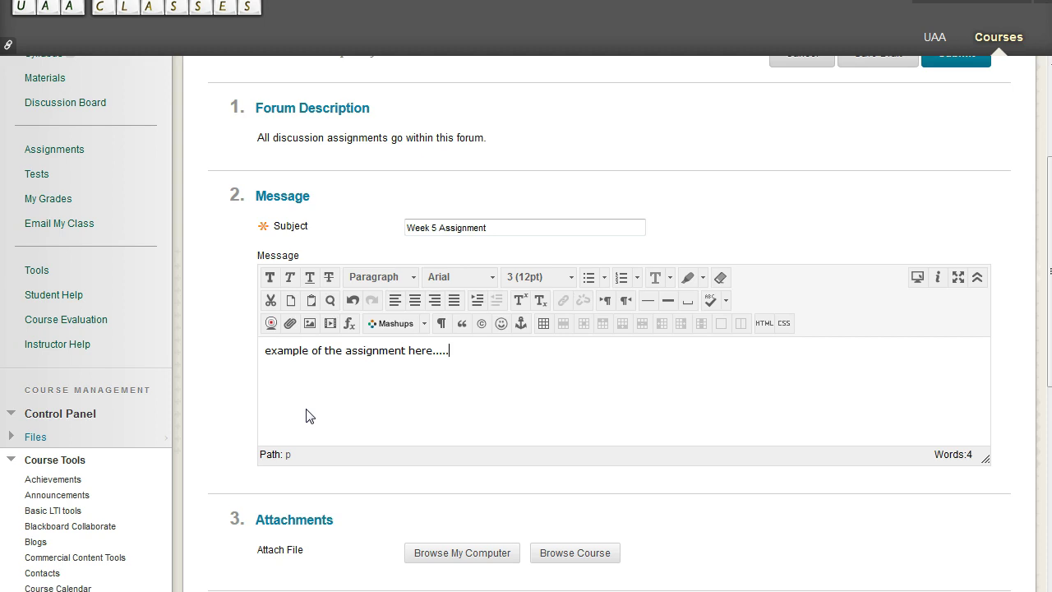
{"action": "left_click_drag", "start_coordinate": [277, 352], "coordinate": [521, 359]}
{"action": "left_click", "coordinate": [521, 358]}
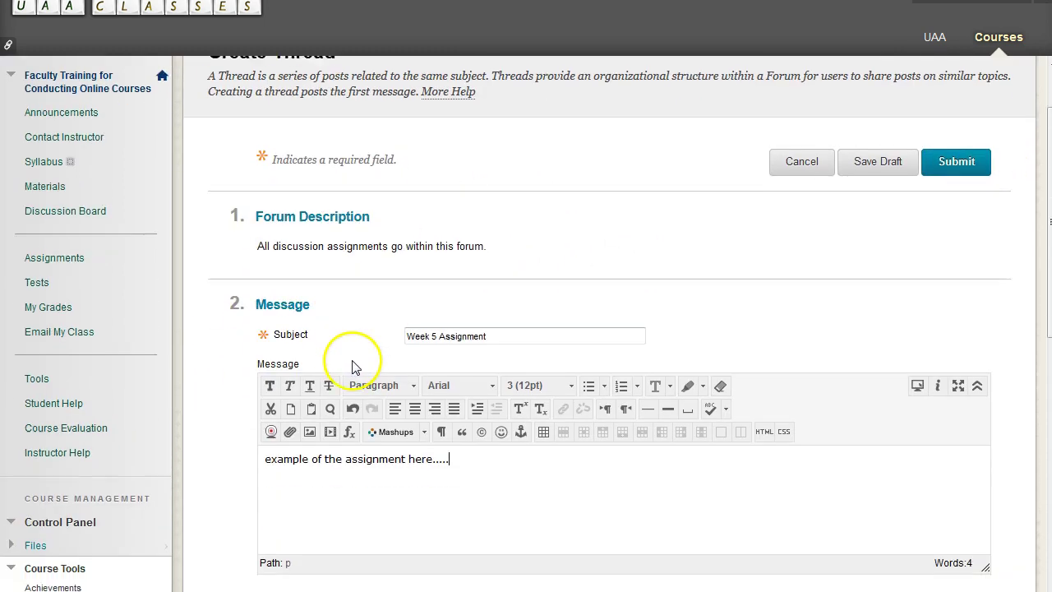
{"action": "scroll", "coordinate": [617, 403], "scroll_direction": "down", "scroll_amount": 3}
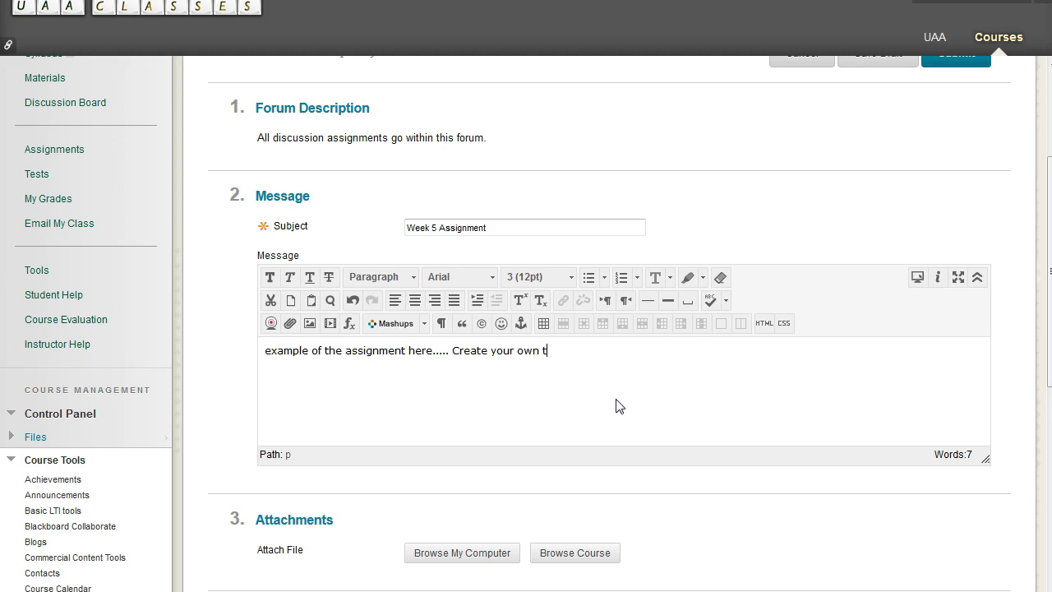
{"action": "type", "text": "not reply "}
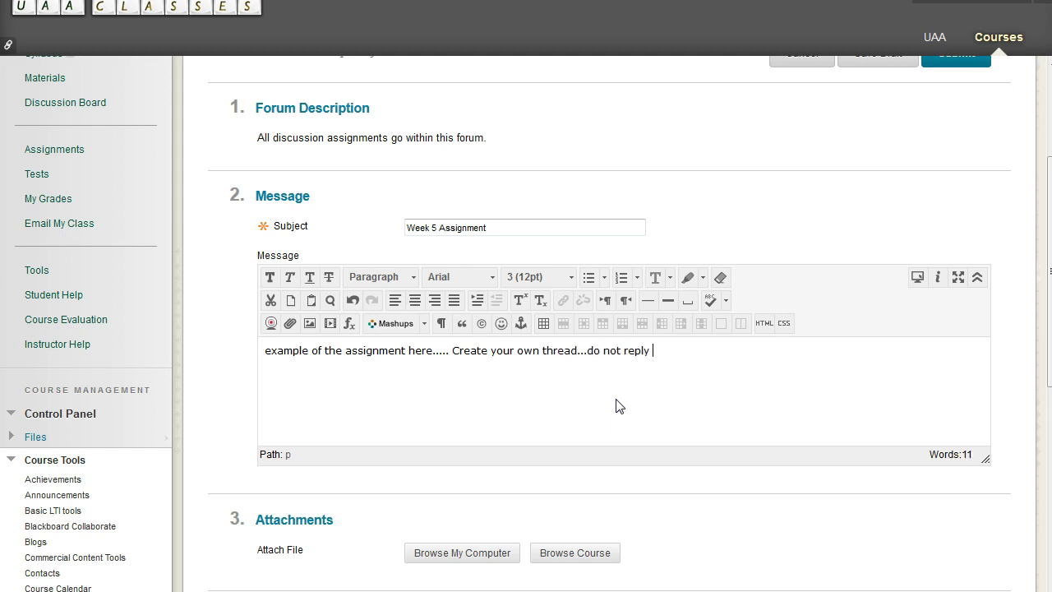
{"action": "type", "text": "here unless you have a question."}
{"action": "left_click", "coordinate": [625, 382]}
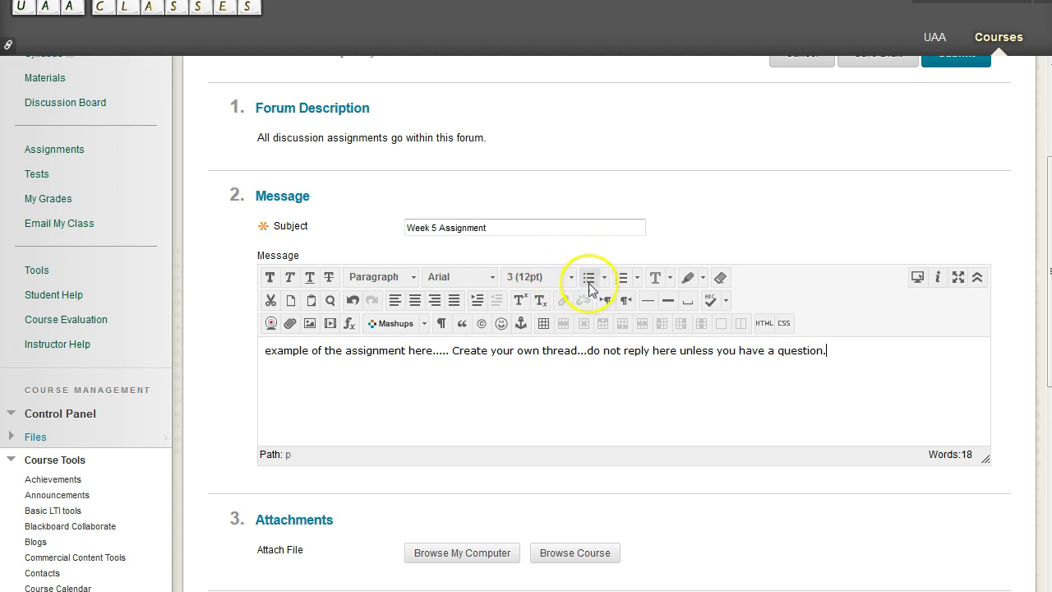
{"action": "scroll", "coordinate": [573, 287], "scroll_direction": "up", "scroll_amount": 3}
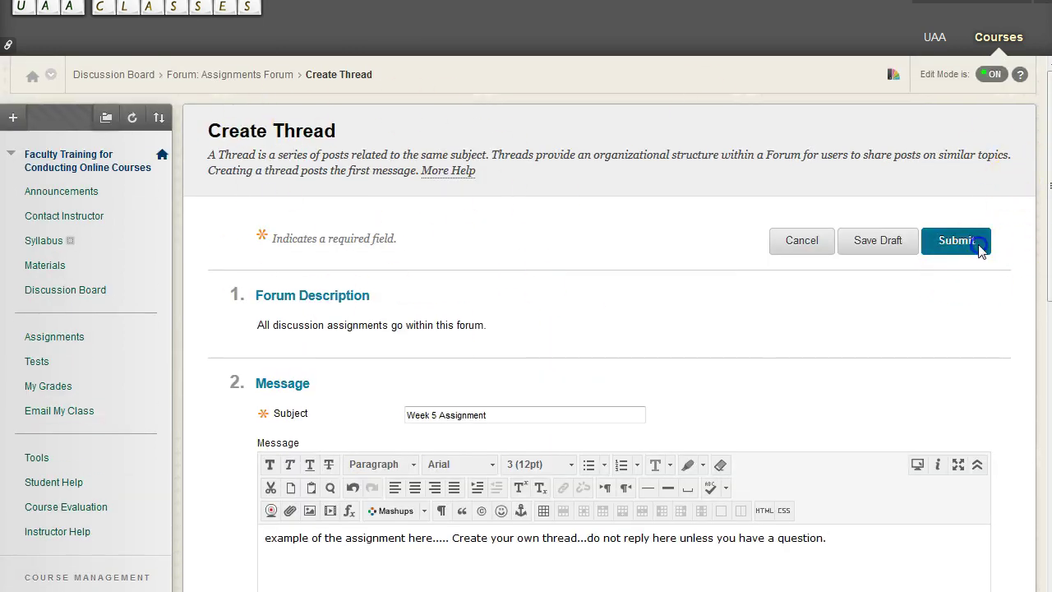
Step: Review the published Week 5 Assignment thread, then return to the Discussion Board forum list
{"action": "scroll", "coordinate": [785, 343], "scroll_direction": "down", "scroll_amount": 3}
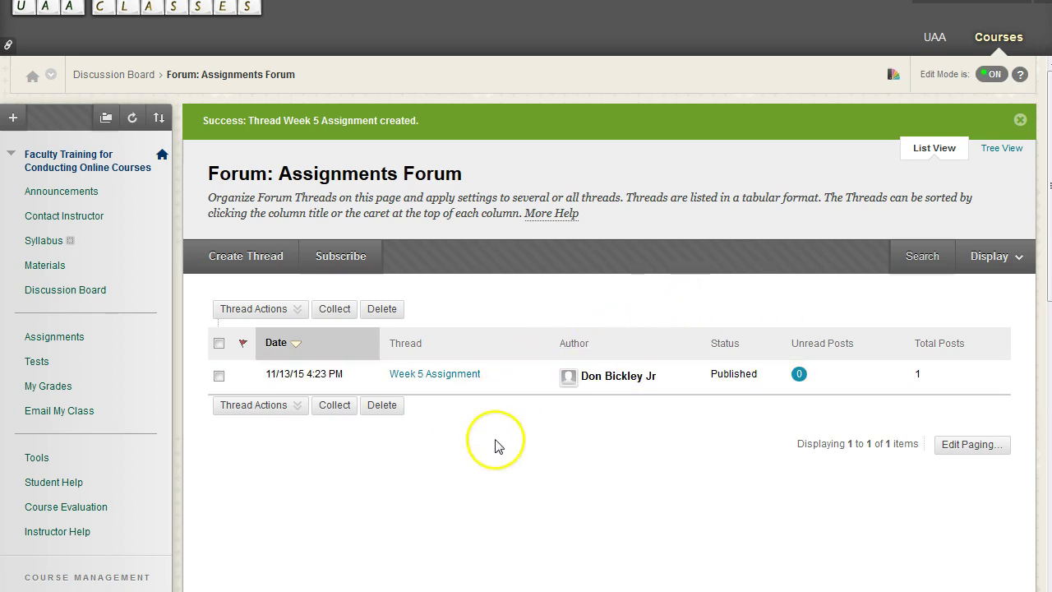
{"action": "scroll", "coordinate": [569, 416], "scroll_direction": "down", "scroll_amount": 2}
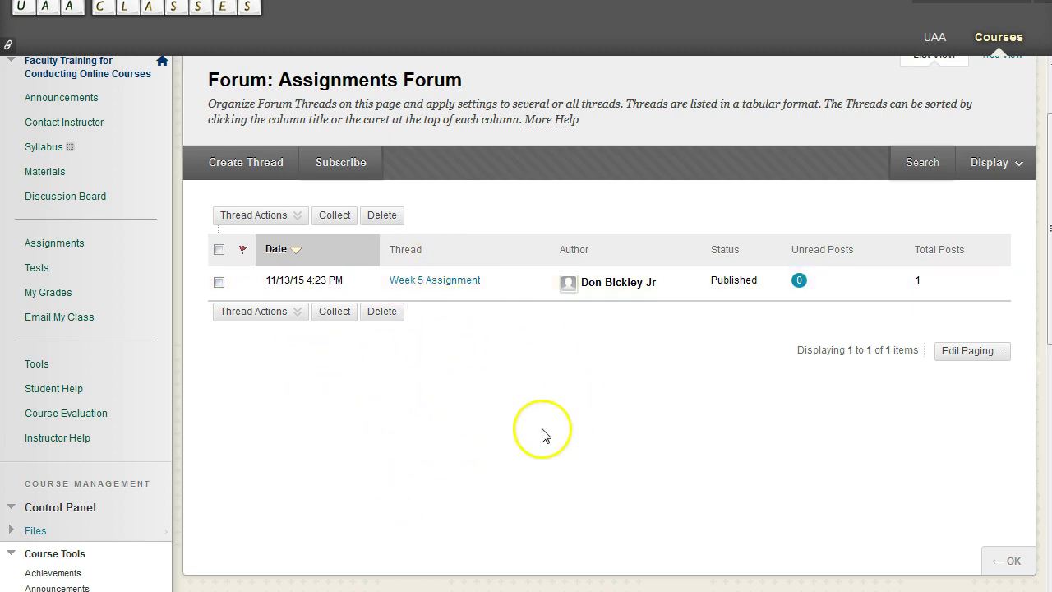
{"action": "scroll", "coordinate": [542, 436], "scroll_direction": "down", "scroll_amount": 4}
{"action": "scroll", "coordinate": [534, 400], "scroll_direction": "up", "scroll_amount": 3}
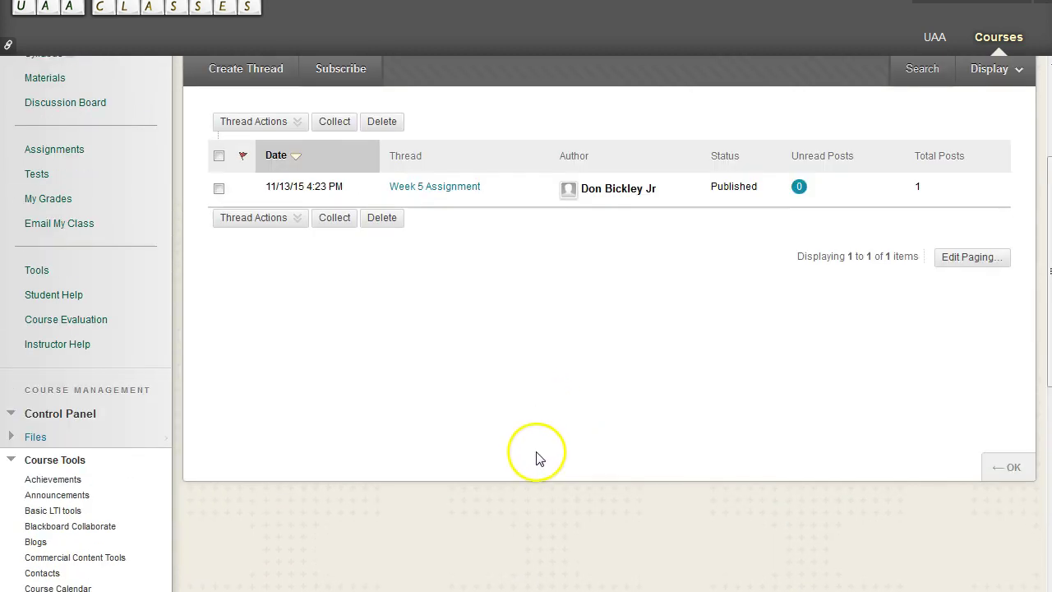
{"action": "scroll", "coordinate": [452, 403], "scroll_direction": "up", "scroll_amount": 3}
{"action": "scroll", "coordinate": [492, 446], "scroll_direction": "down", "scroll_amount": 7}
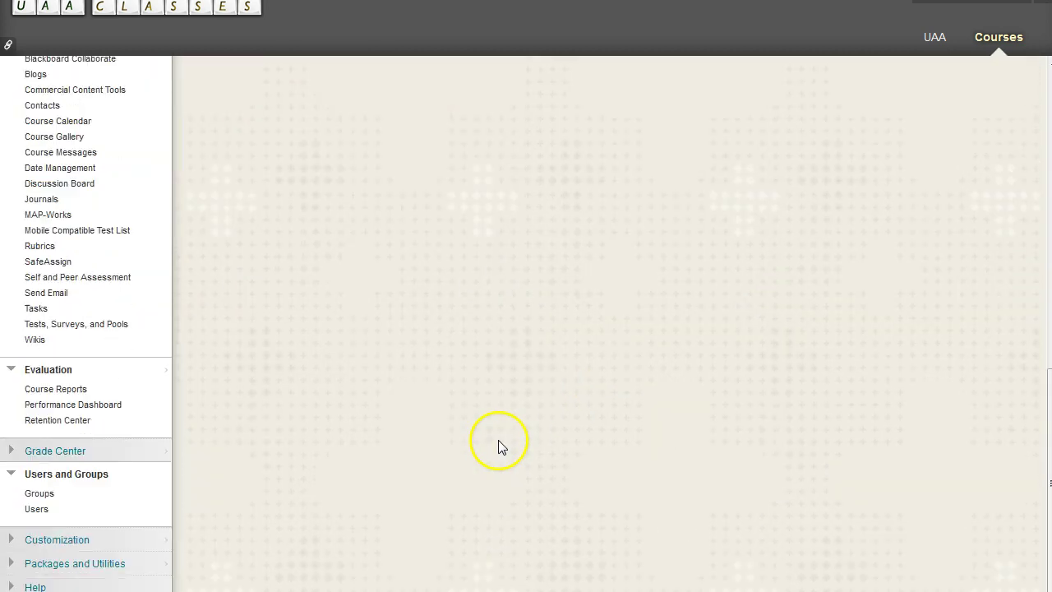
{"action": "scroll", "coordinate": [502, 444], "scroll_direction": "up", "scroll_amount": 8}
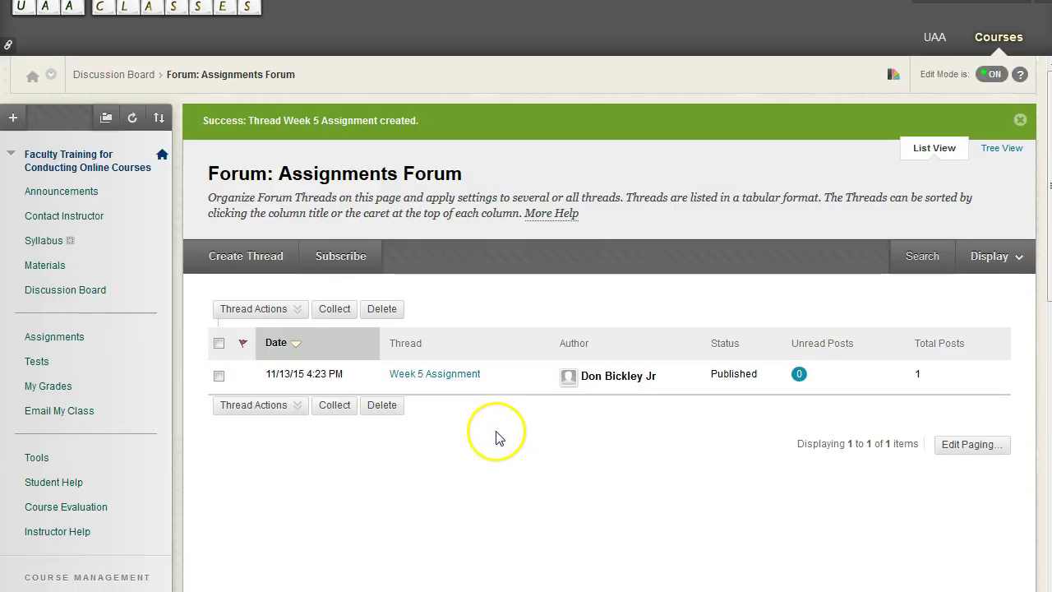
{"action": "left_click", "coordinate": [353, 120]}
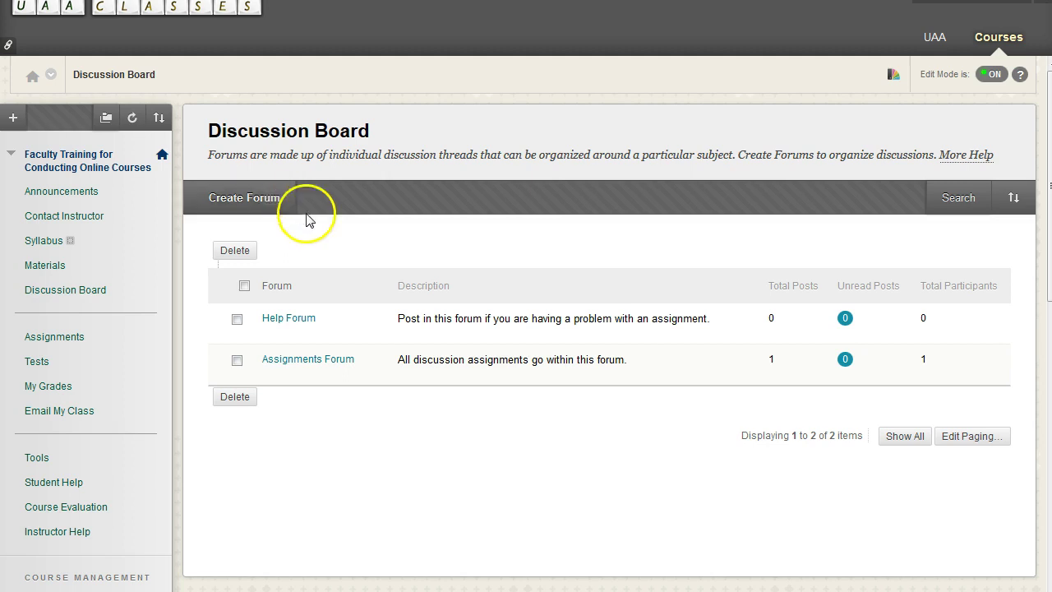
Step: Open the Assignments Forum from the Discussion Board list
{"action": "left_click", "coordinate": [333, 359]}
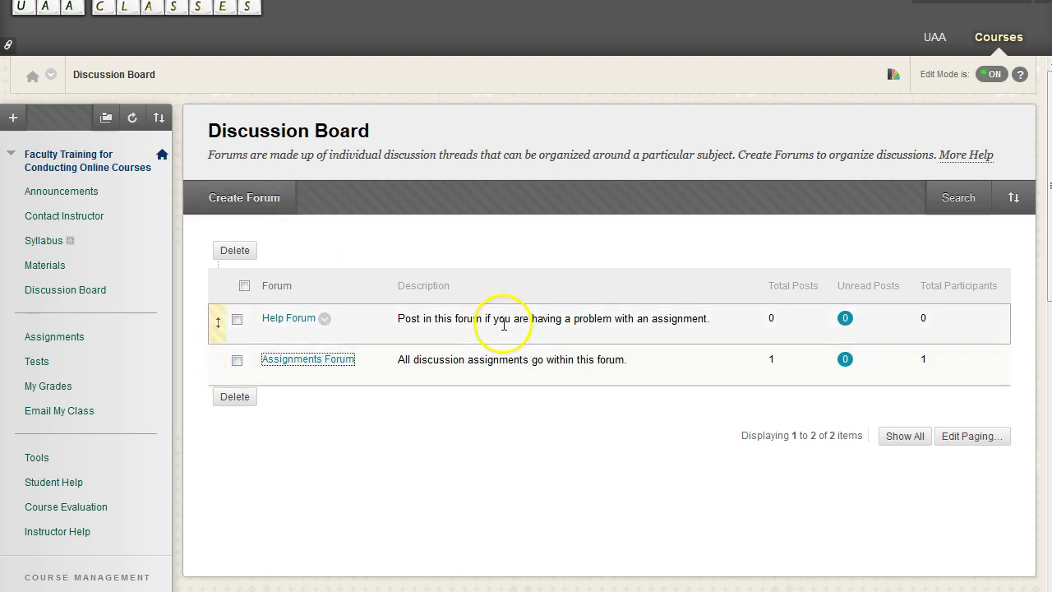